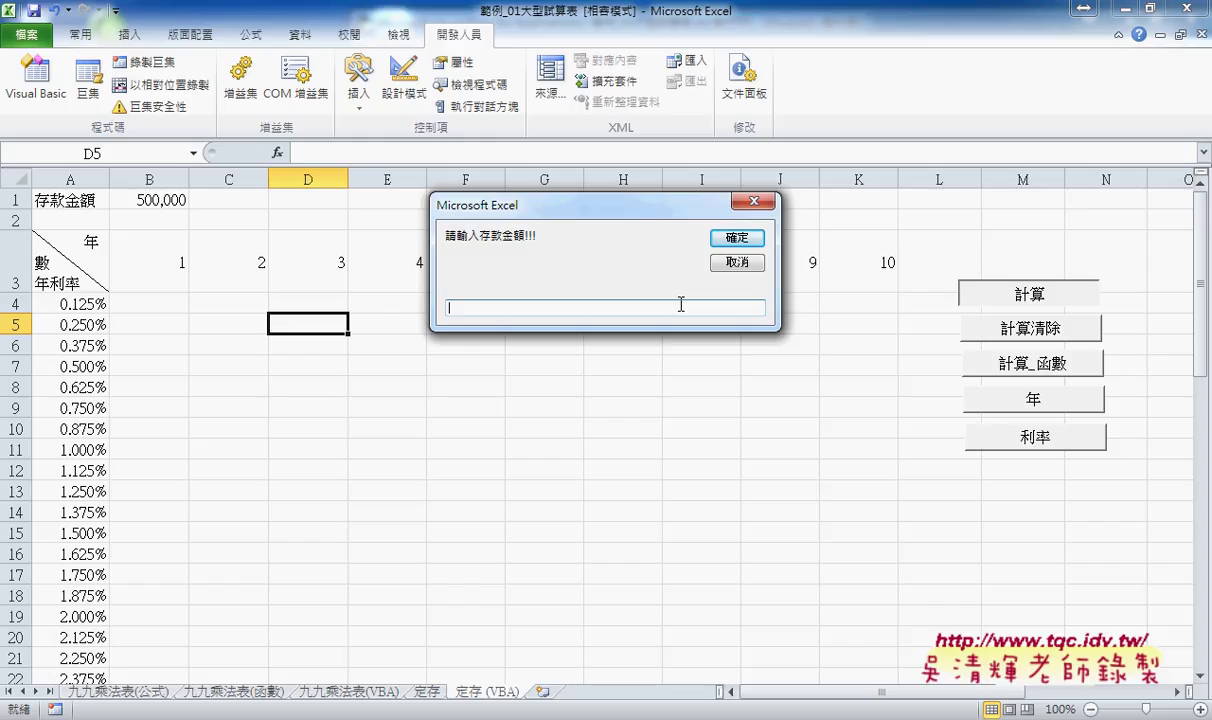
Type 五十萬 as the deposit amount in the InputBox and confirm, producing run-time error 13
text(五十ㄨ)
text(萬)
click(738, 241)
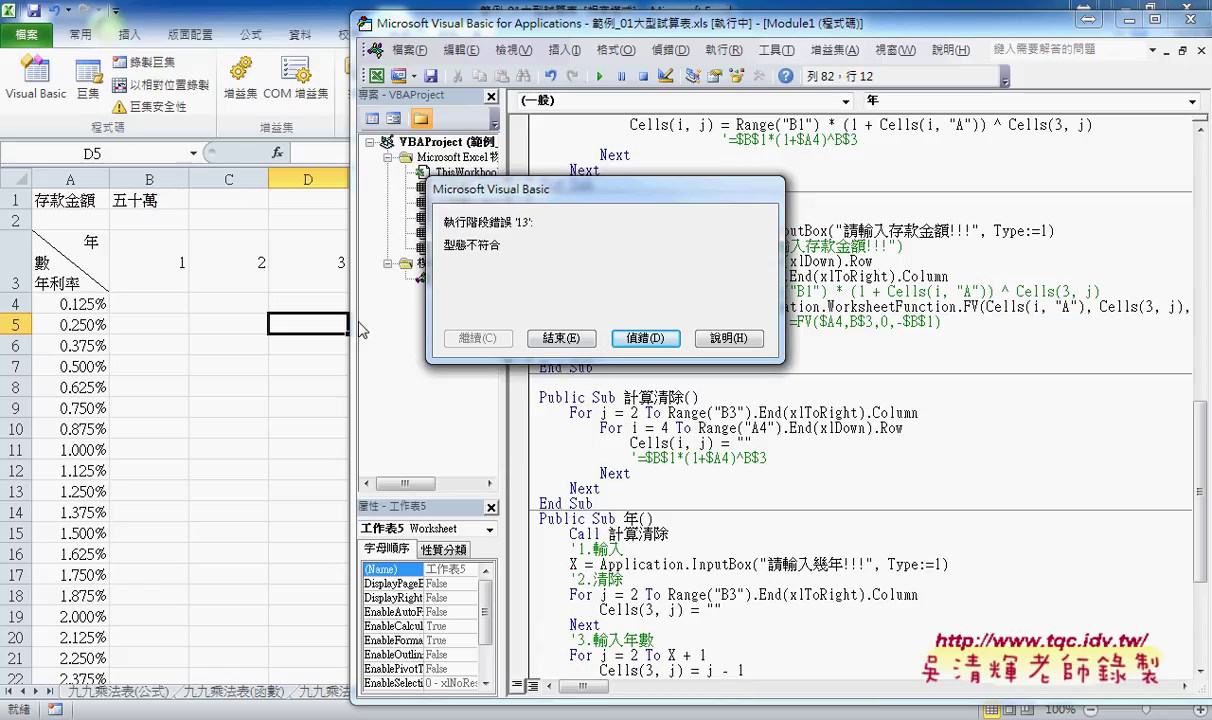
Debug to the faulting code line, reset the halted macro, and select cell C3 on the sheet
click(640, 338)
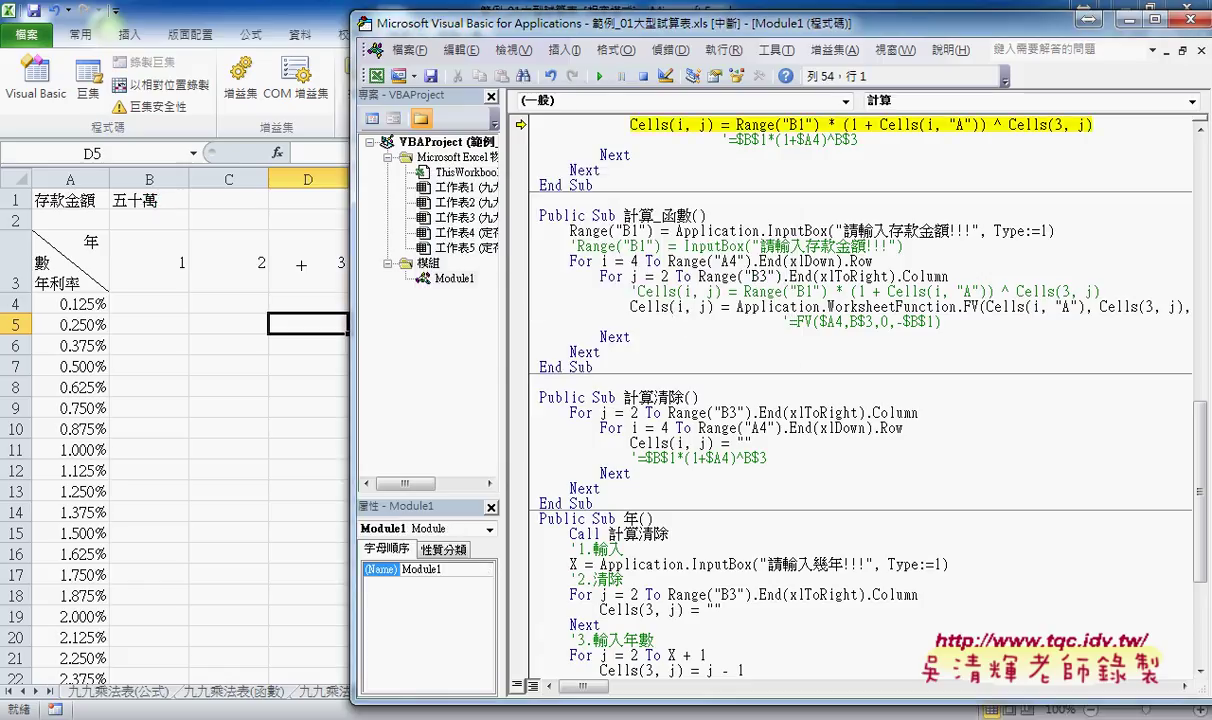
click(643, 75)
click(248, 250)
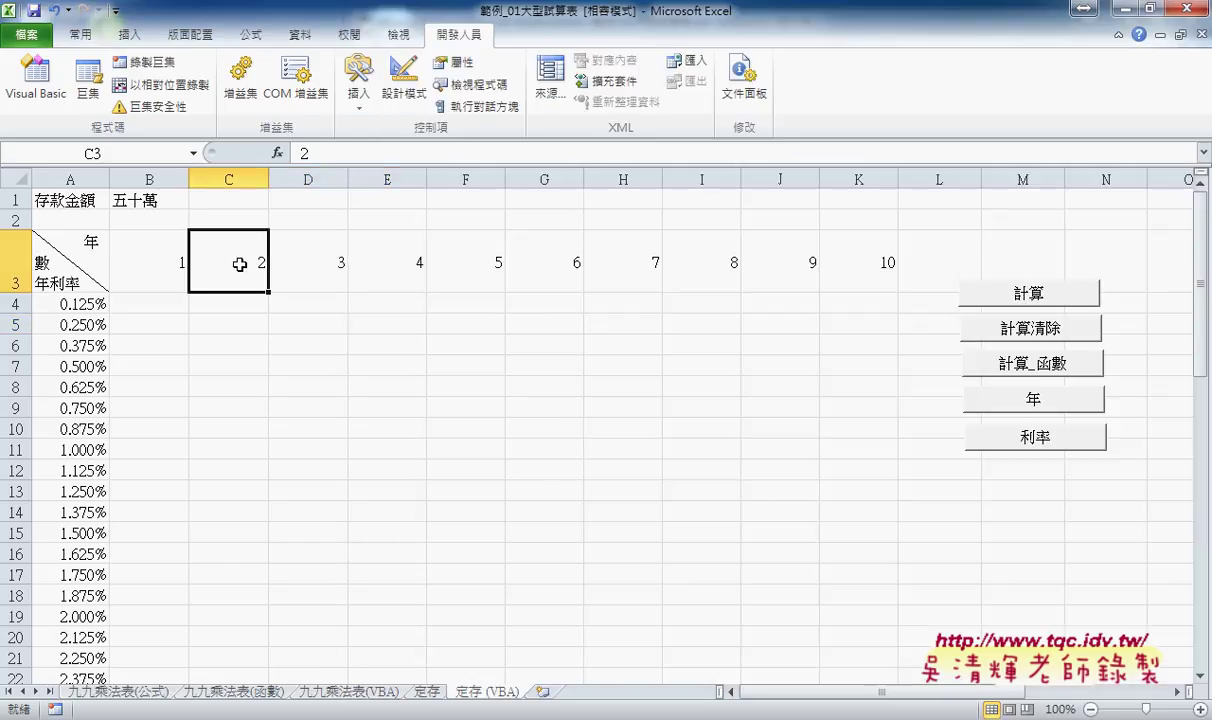
click(1030, 328)
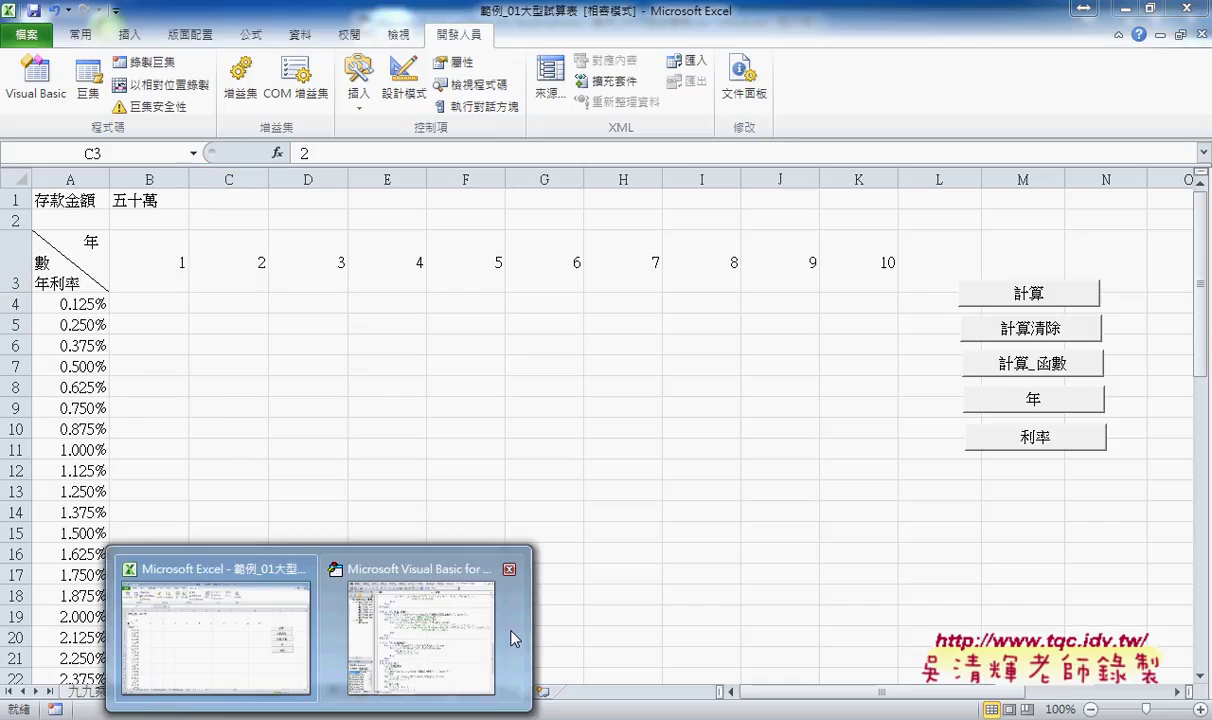
Switch to the VBA editor and back to the worksheet, then select cell C9
click(483, 597)
click(255, 405)
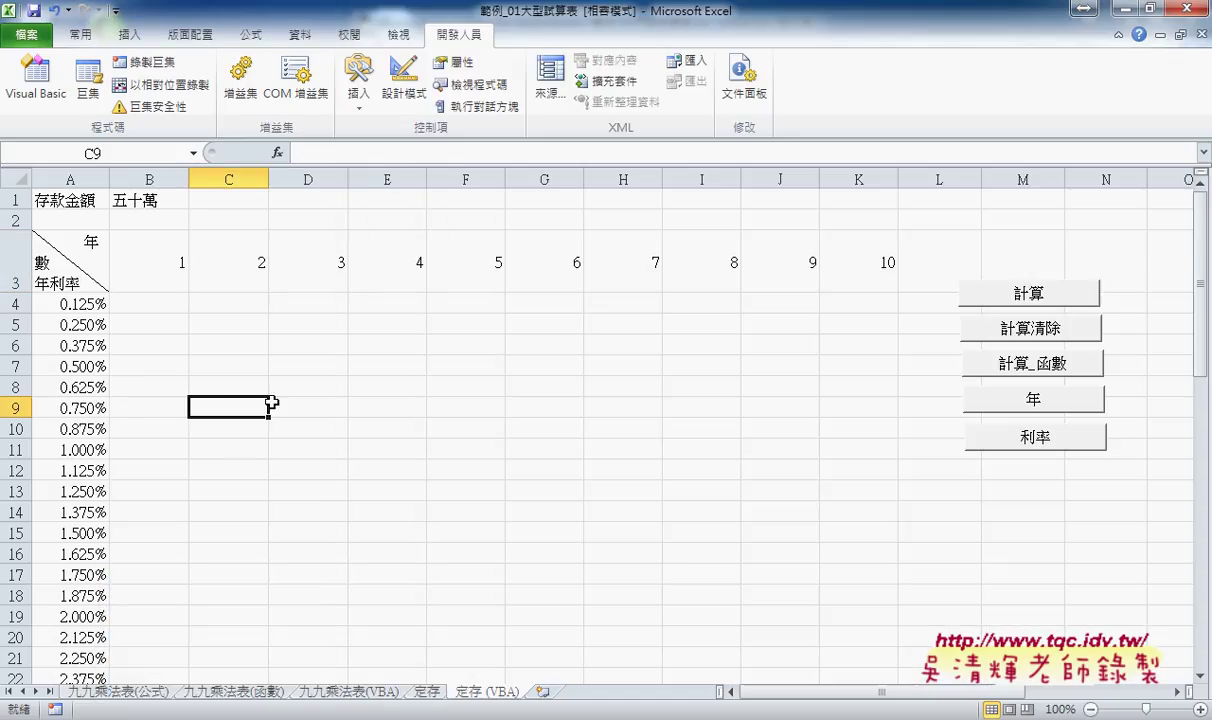
click(985, 326)
Scroll up through Module1's code in the VBA editor, then return to the Excel worksheet
mouse_move(320, 716)
click(441, 630)
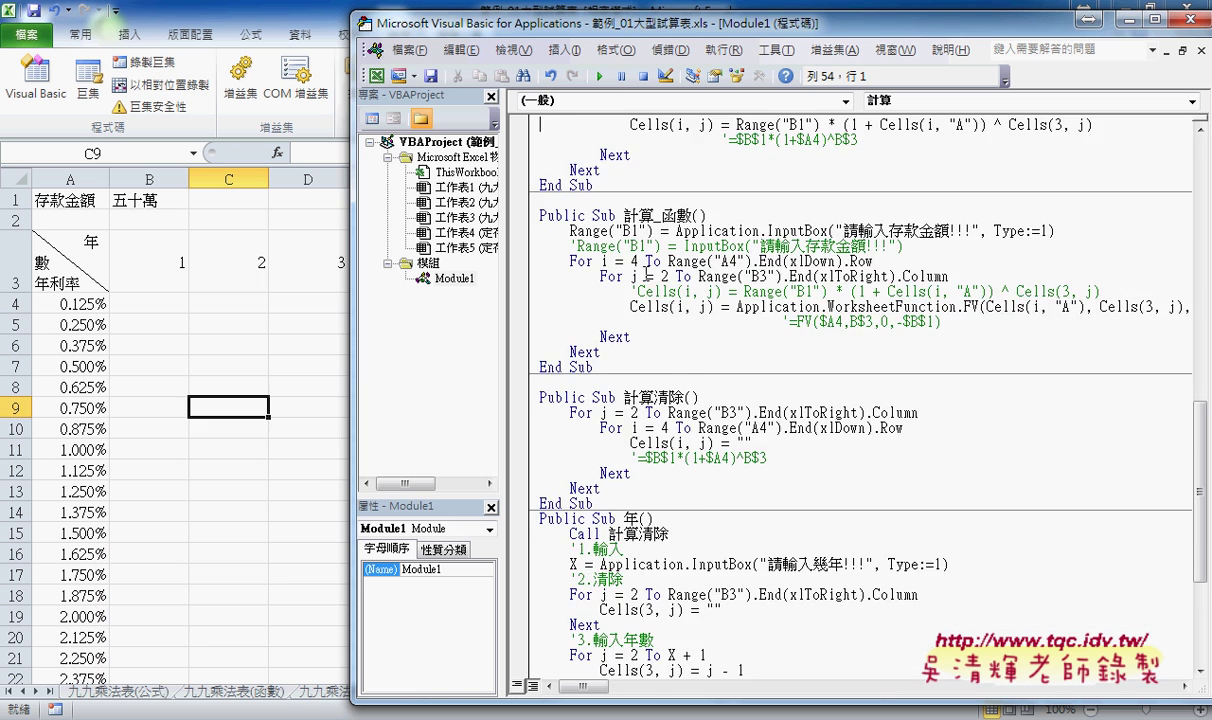
scroll(740, 265, up, 1)
scroll(740, 265, up, 3)
scroll(740, 265, up, 7)
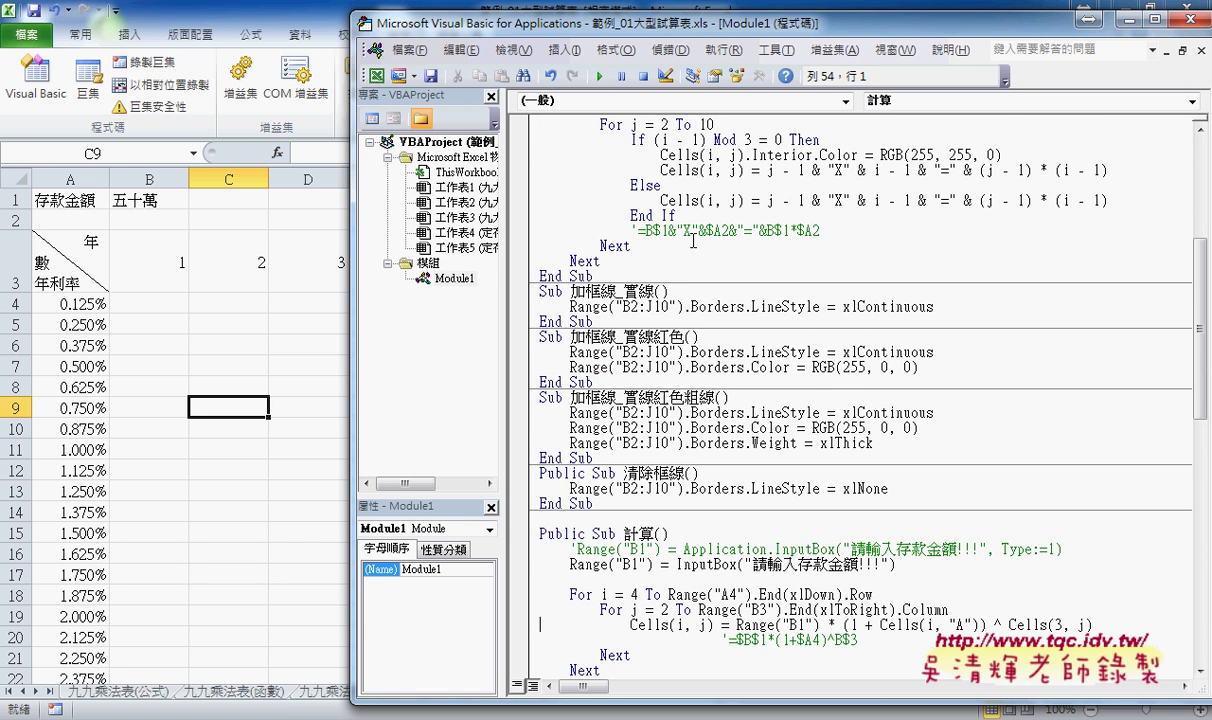
scroll(738, 265, up, 4)
scroll(738, 265, up, 1)
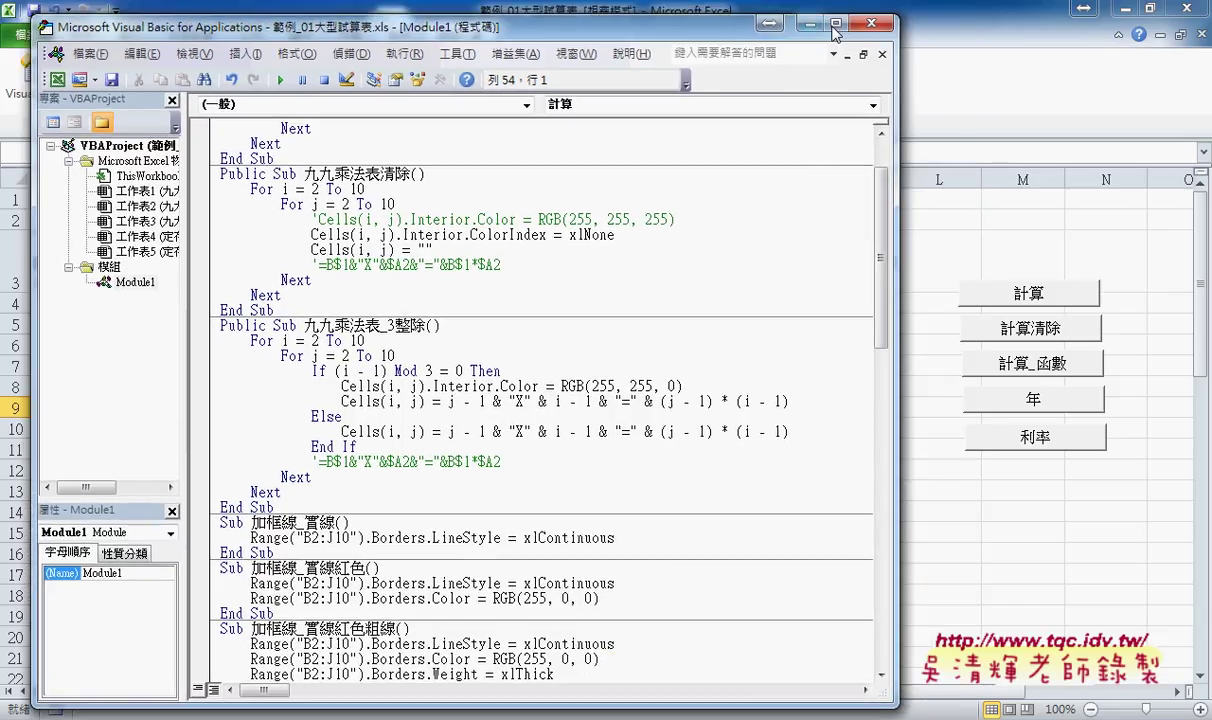
click(893, 84)
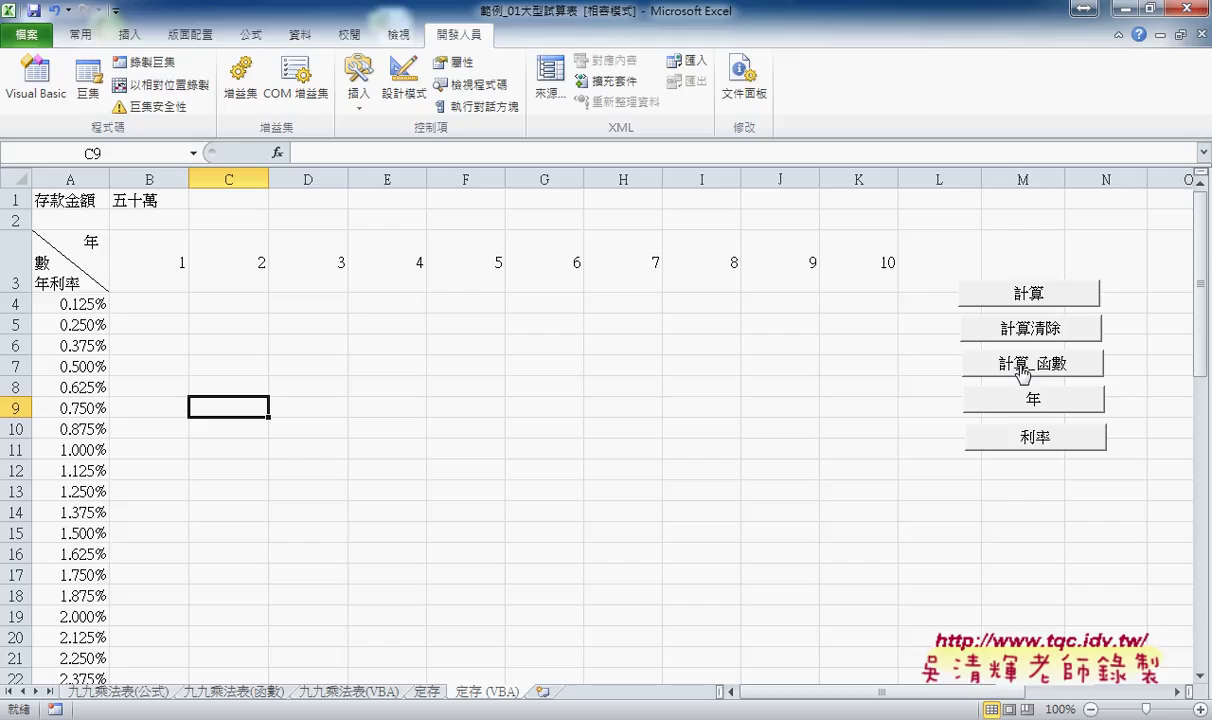
Run the 計算_函數 macro and submit 五十萬 as the deposit amount
click(1019, 369)
drag(883, 306, 533, 268)
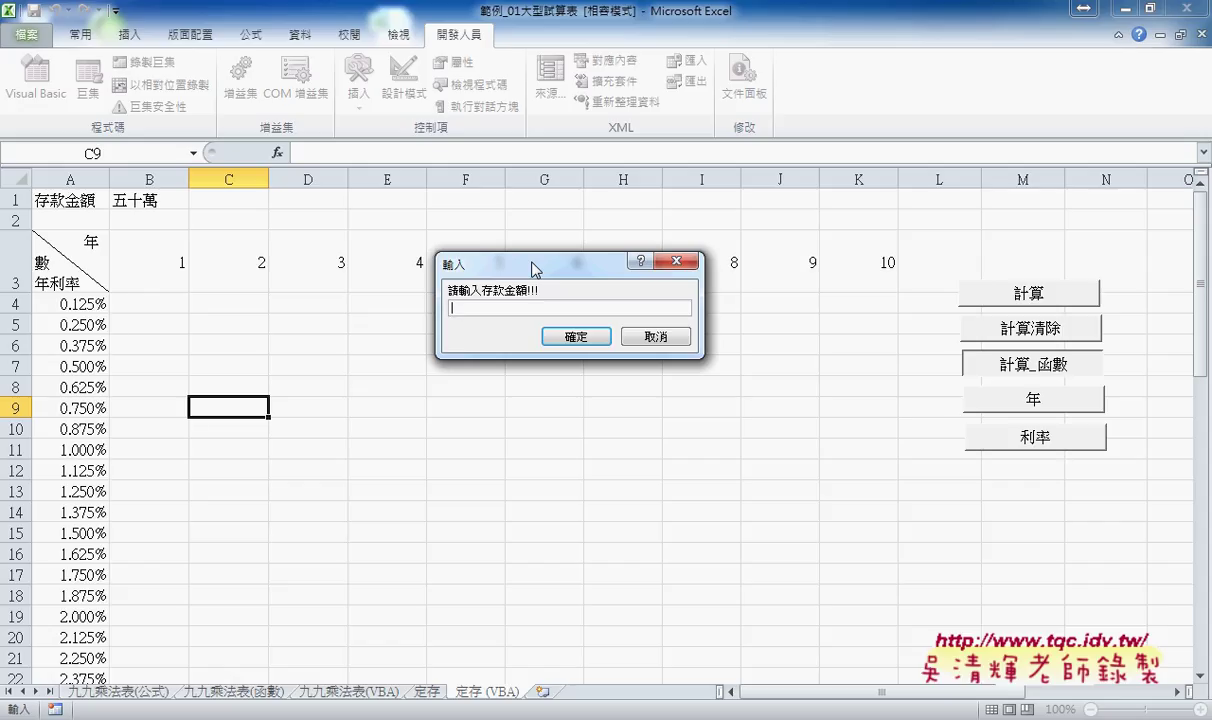
text(五)
text(十)
text(ㄨㄢˋ)
click(576, 336)
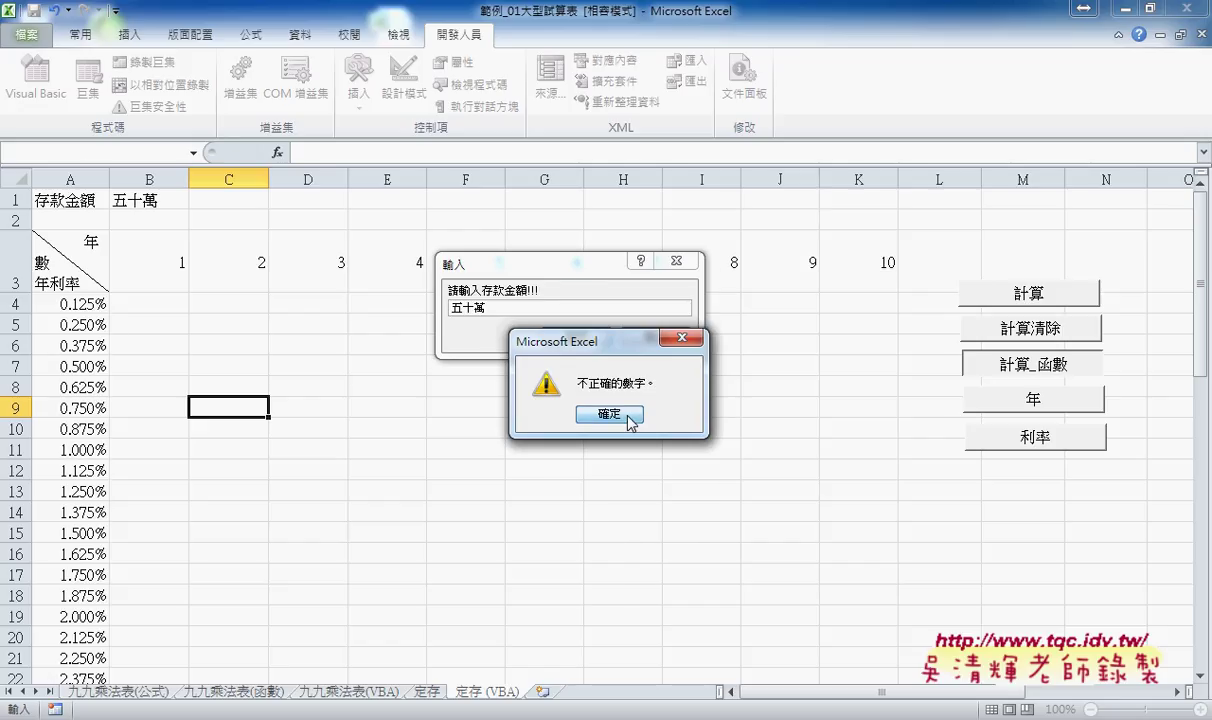
Dismiss the invalid-number warning and enter 5000000, filling the table so C9 shows 5,075,281
click(630, 418)
text(5)
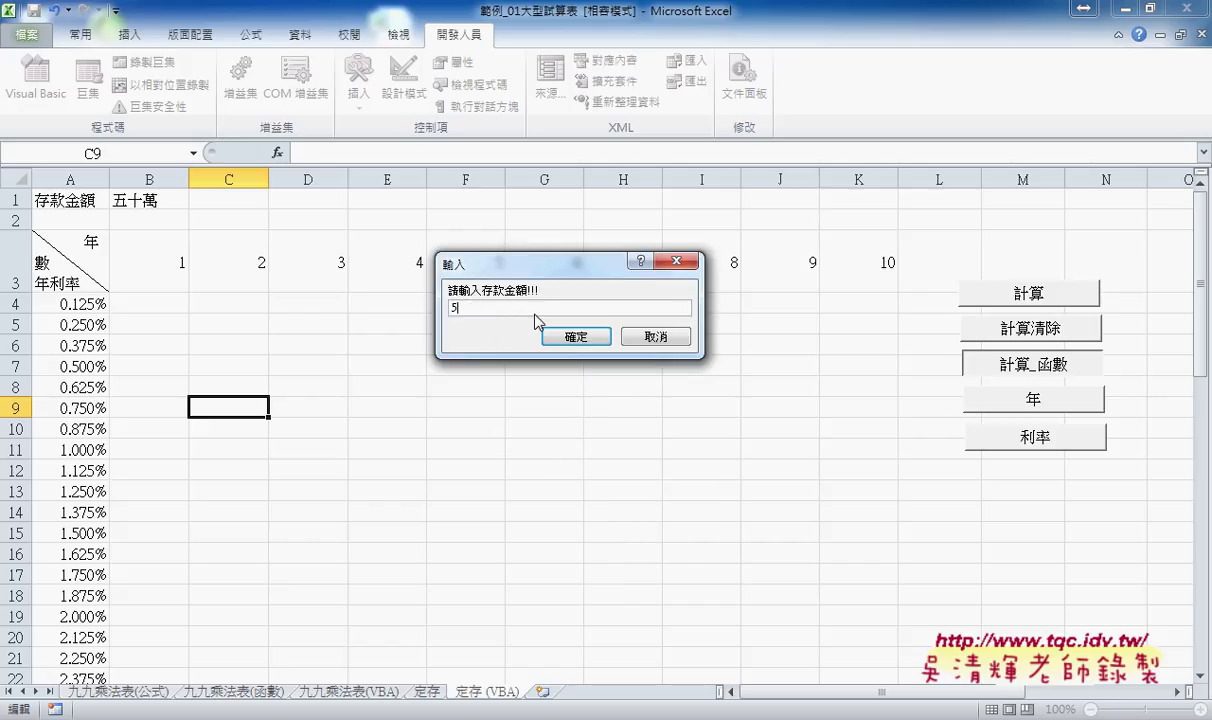
text(000000)
key(Return)
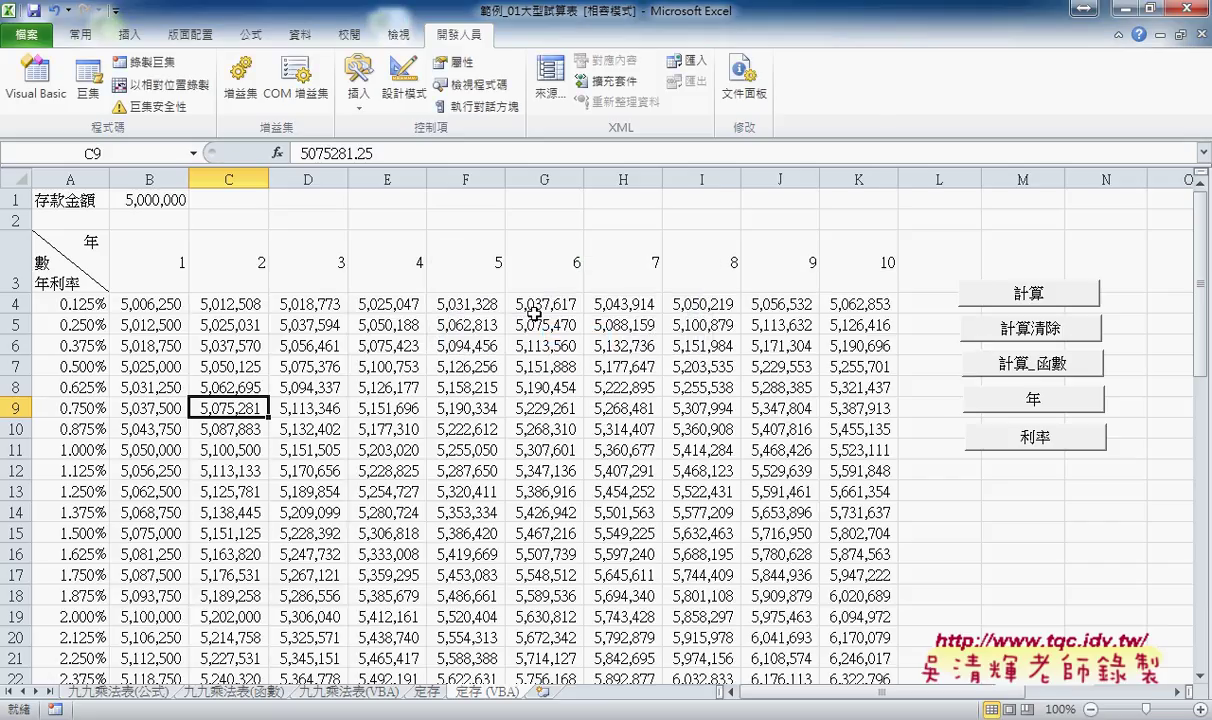
right_click(1016, 368)
click(1066, 528)
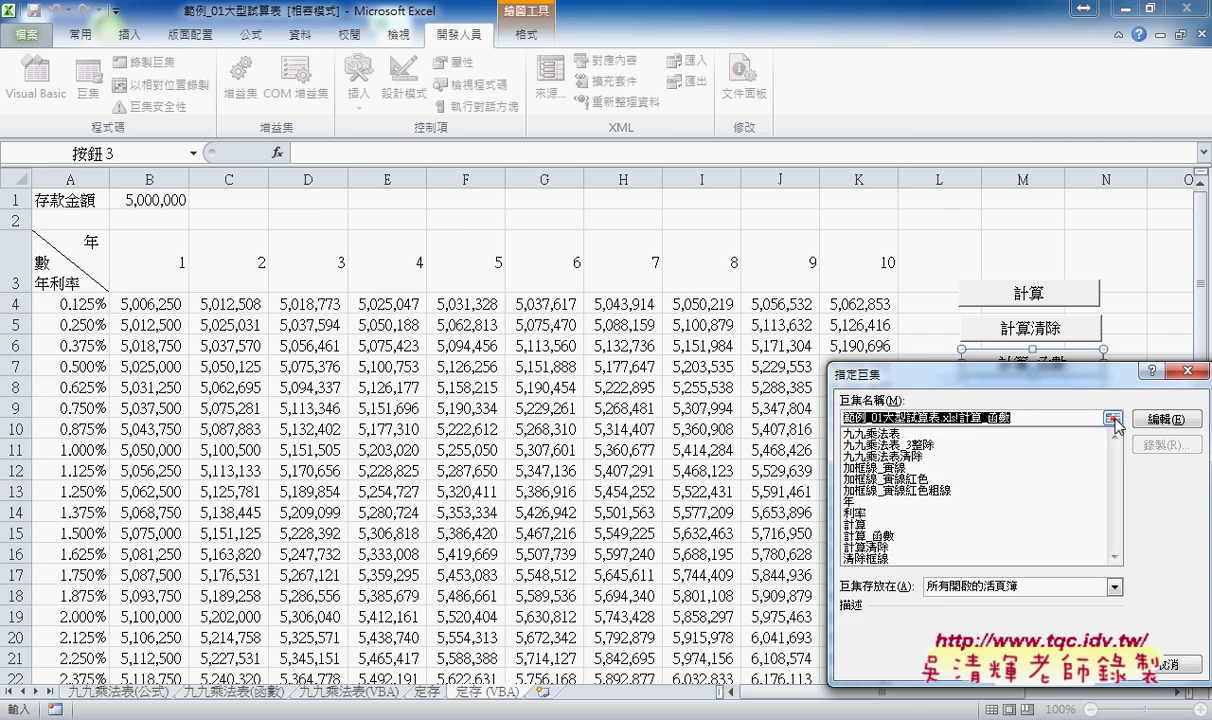
click(1168, 372)
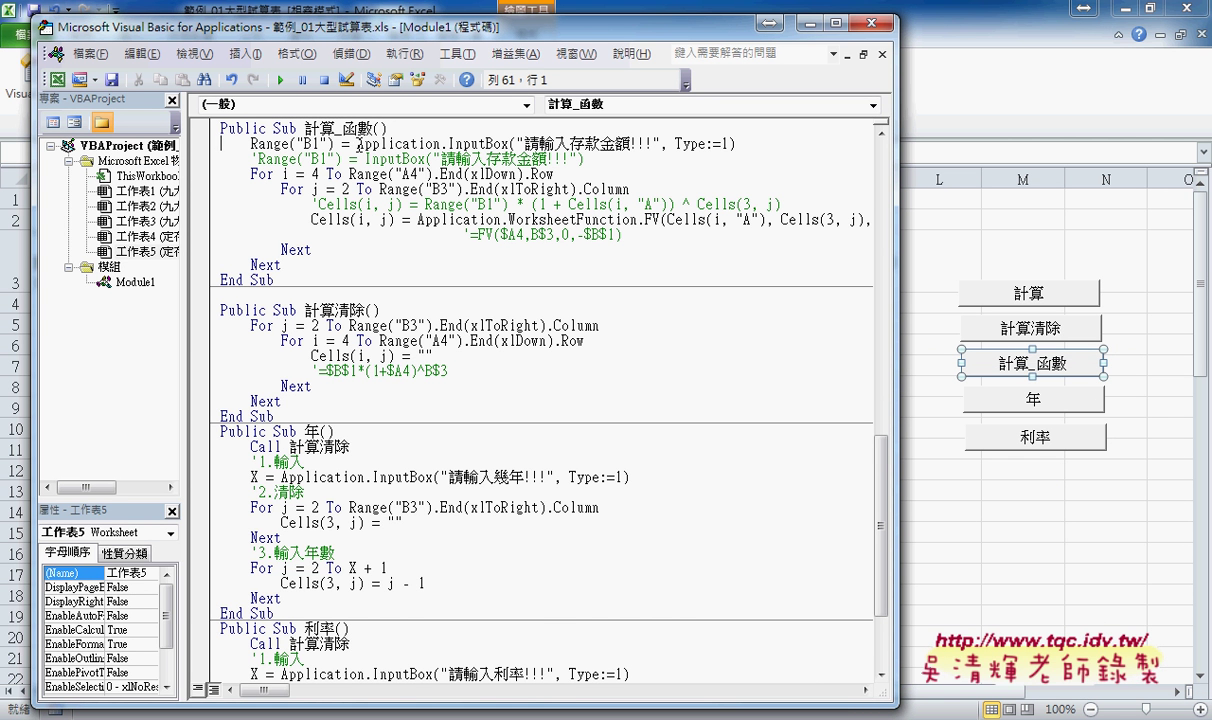
drag(357, 143, 441, 143)
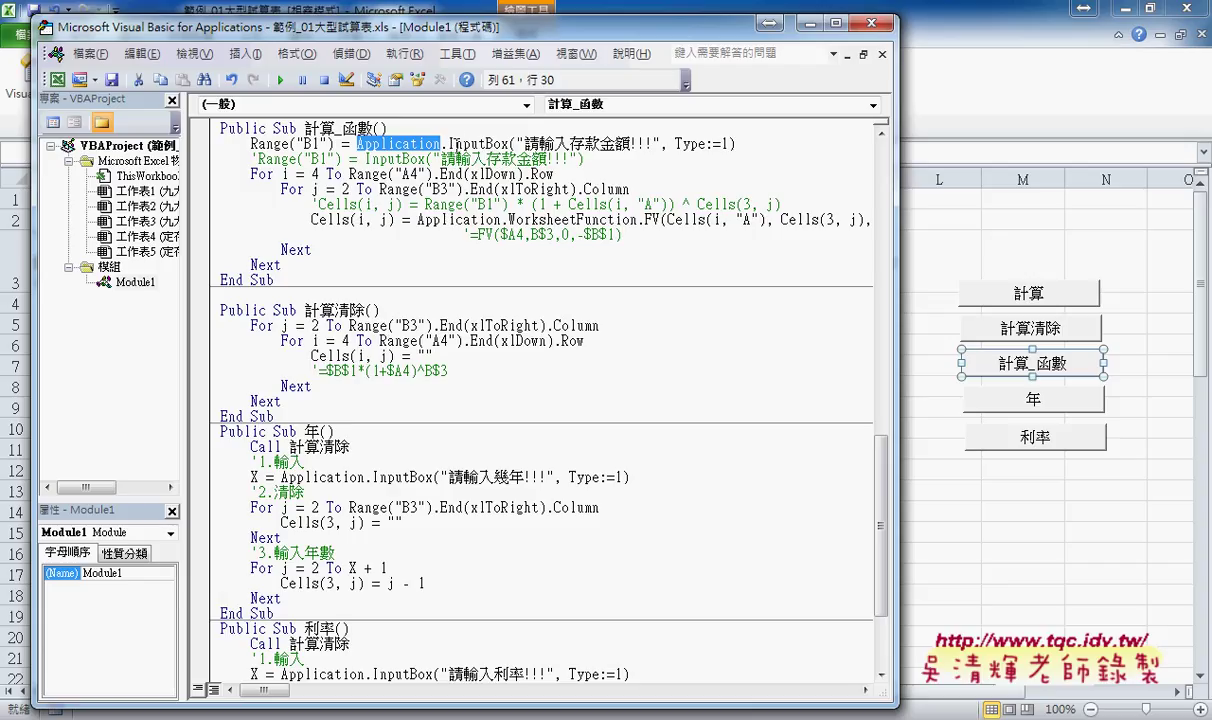
click(661, 144)
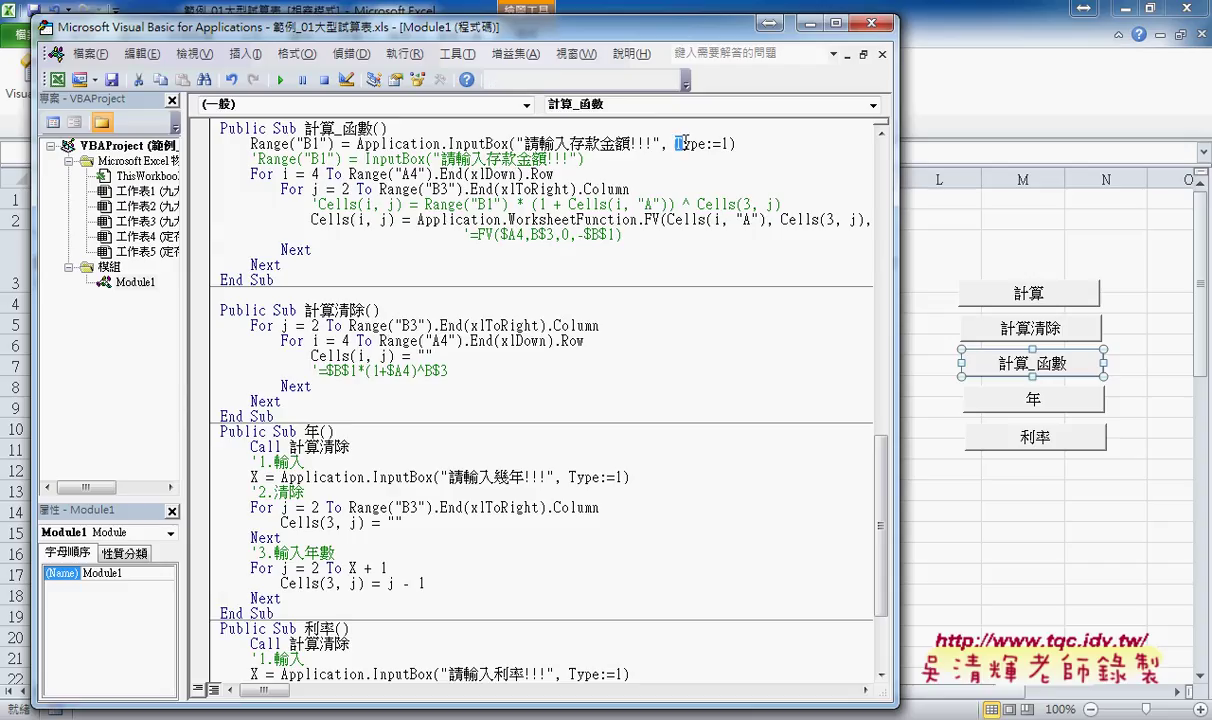
drag(676, 144, 707, 144)
drag(730, 144, 676, 144)
click(876, 27)
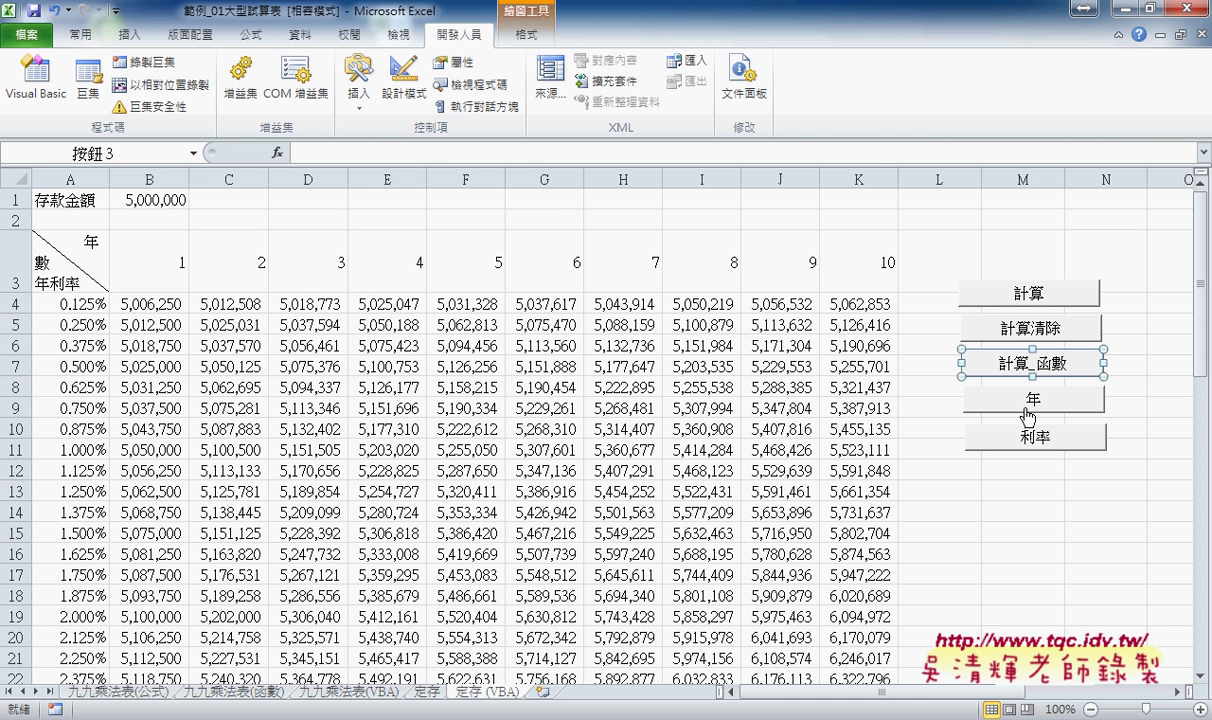
Clear the calculated grid with 計算清除, then enter 8 years via the 年 button
click(985, 330)
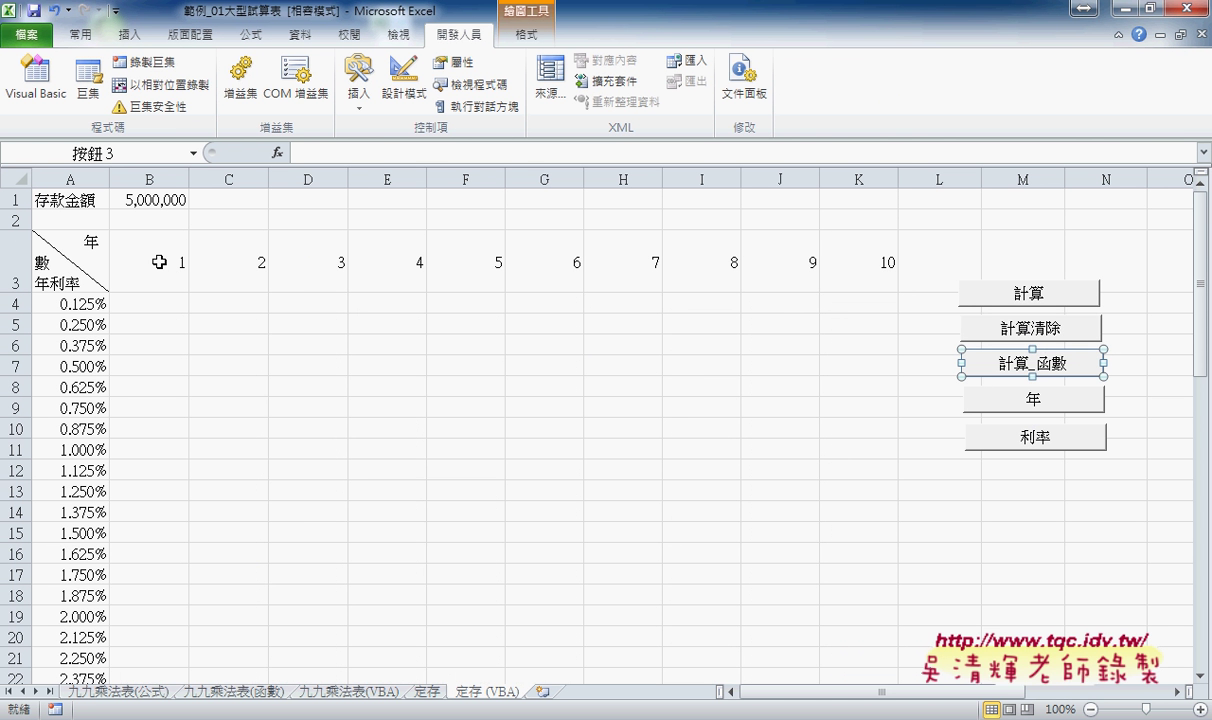
click(1032, 397)
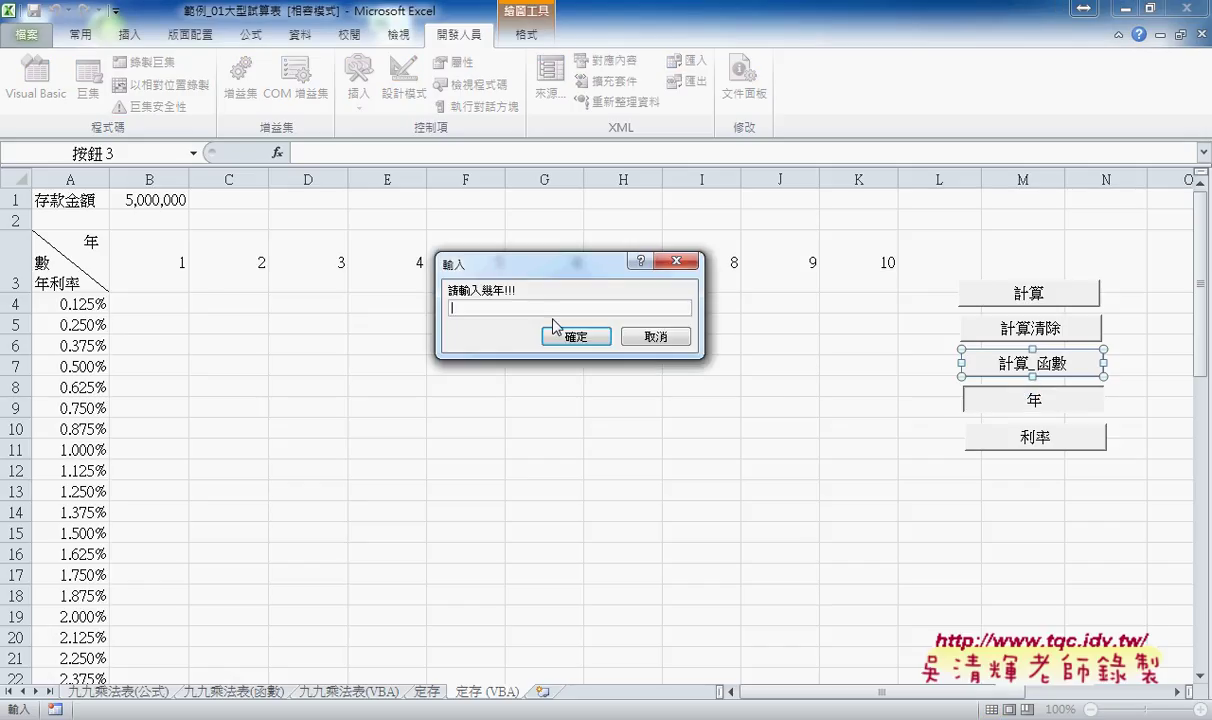
text(8)
drag(505, 263, 430, 375)
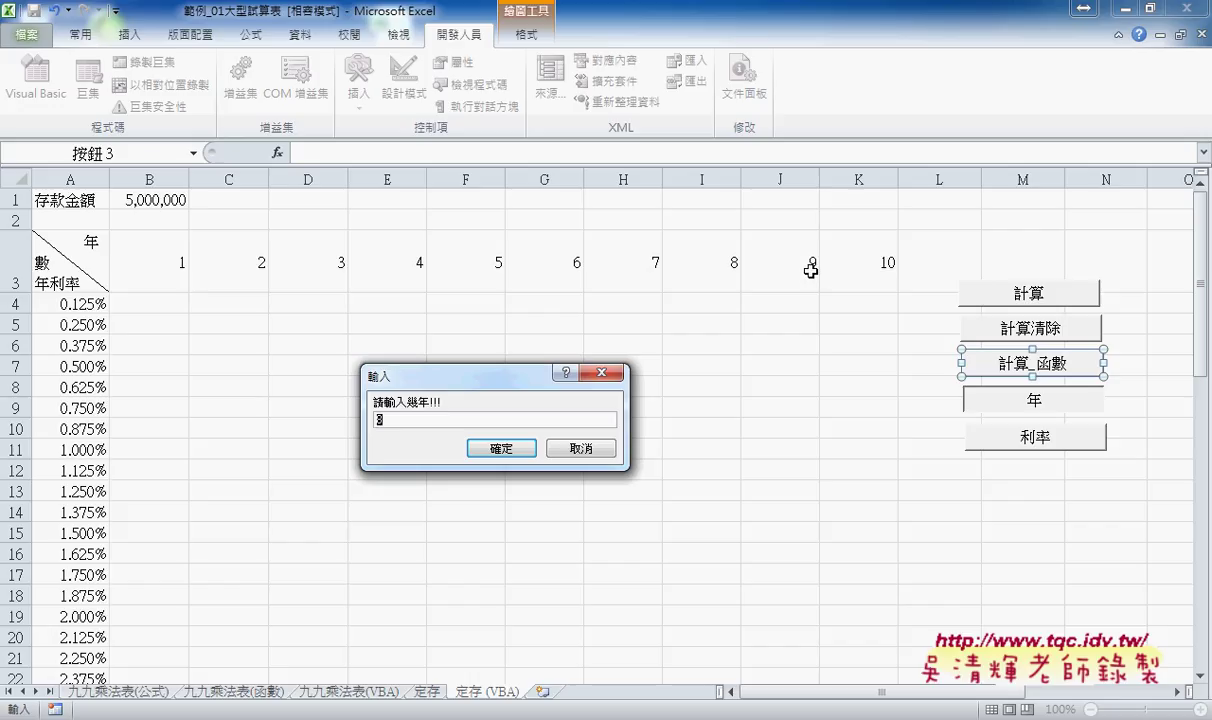
click(487, 448)
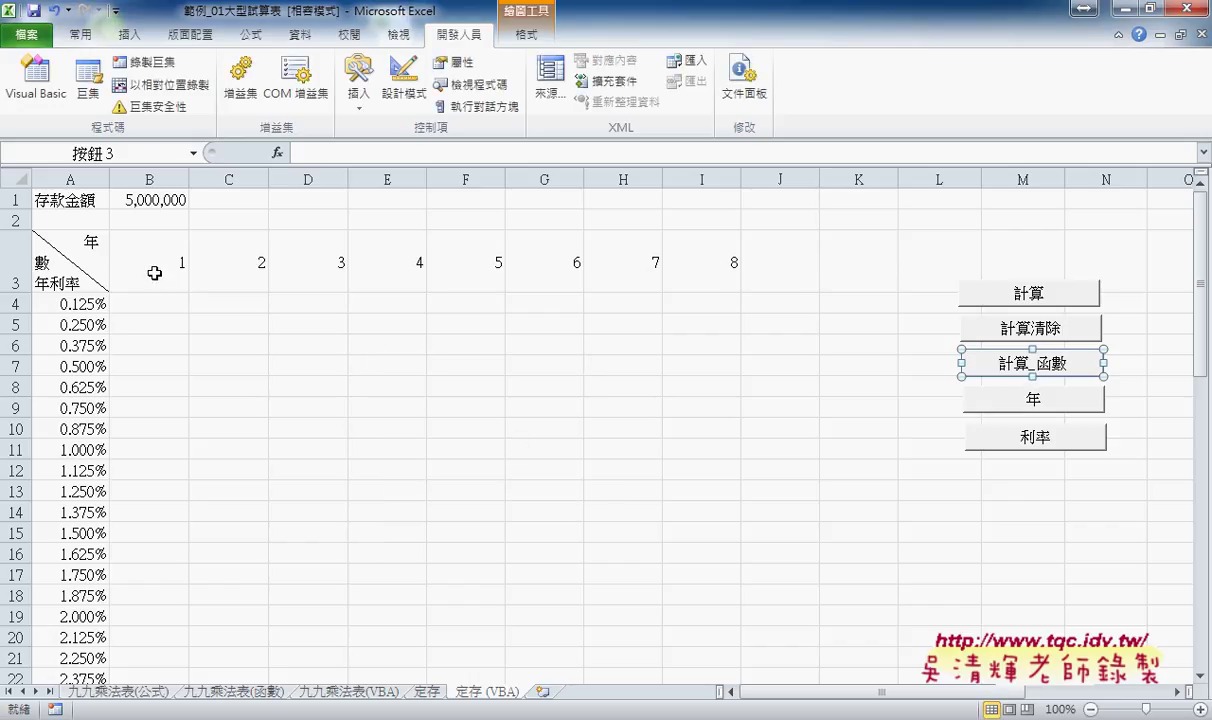
right_click(1022, 397)
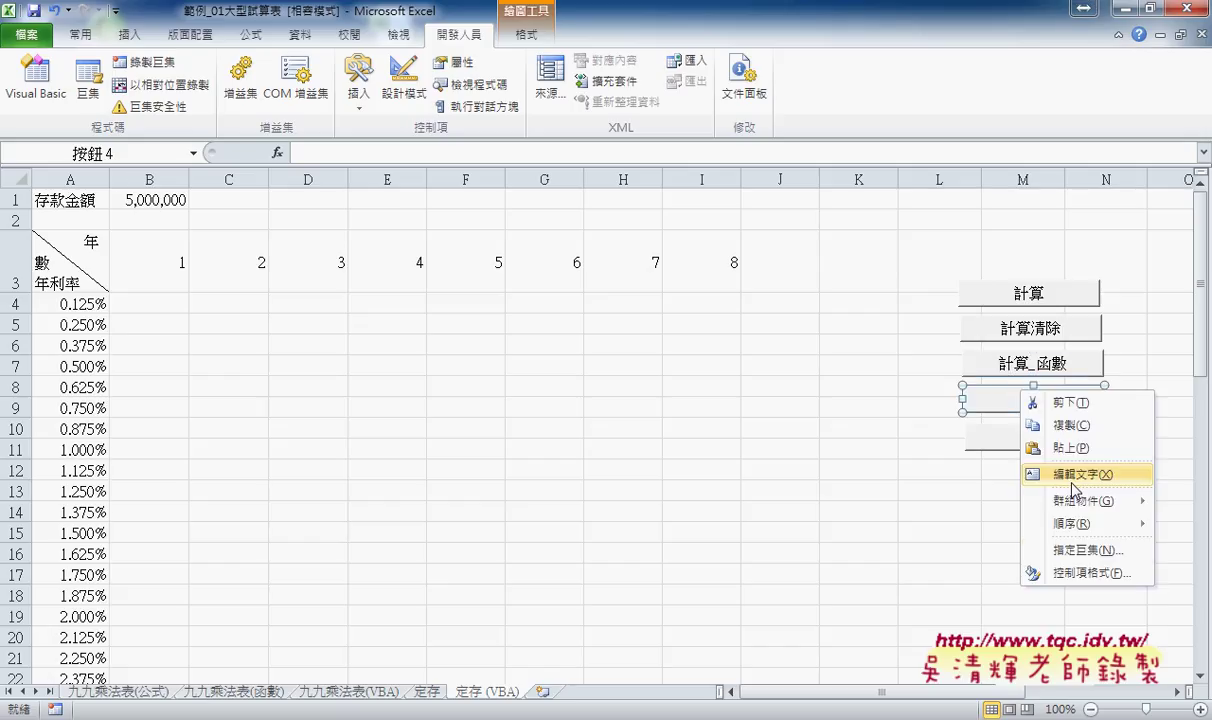
click(1040, 549)
click(1158, 436)
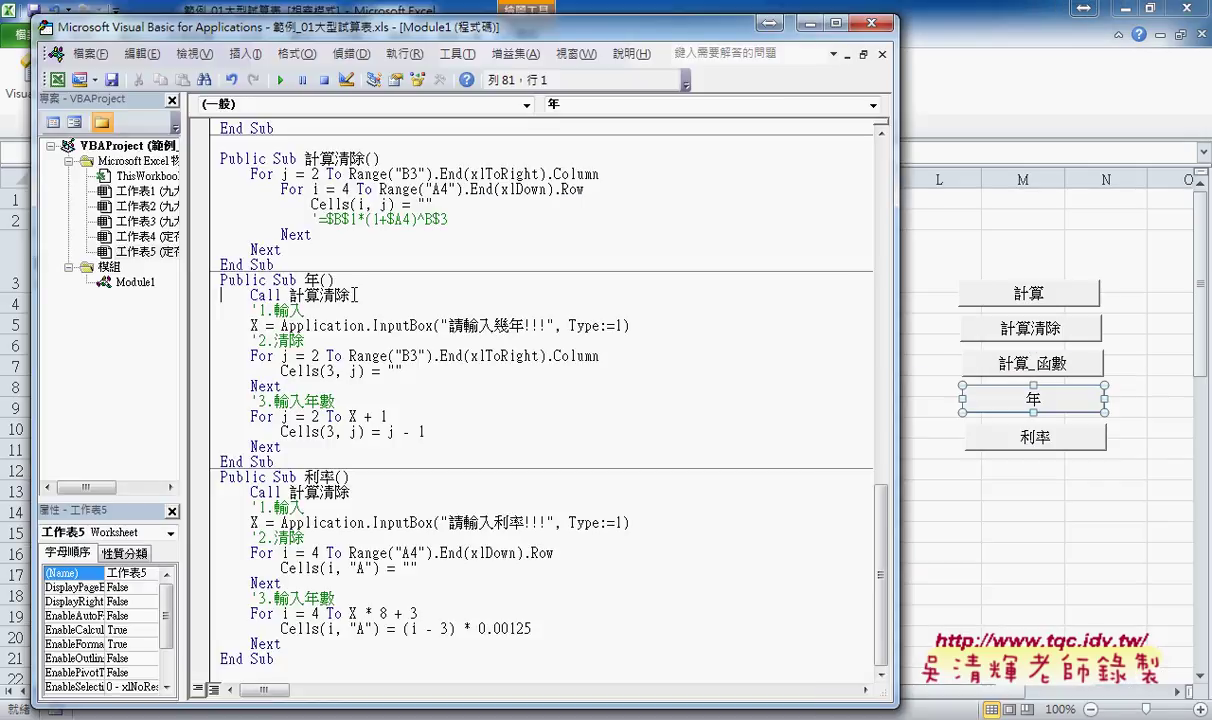
drag(349, 295, 244, 290)
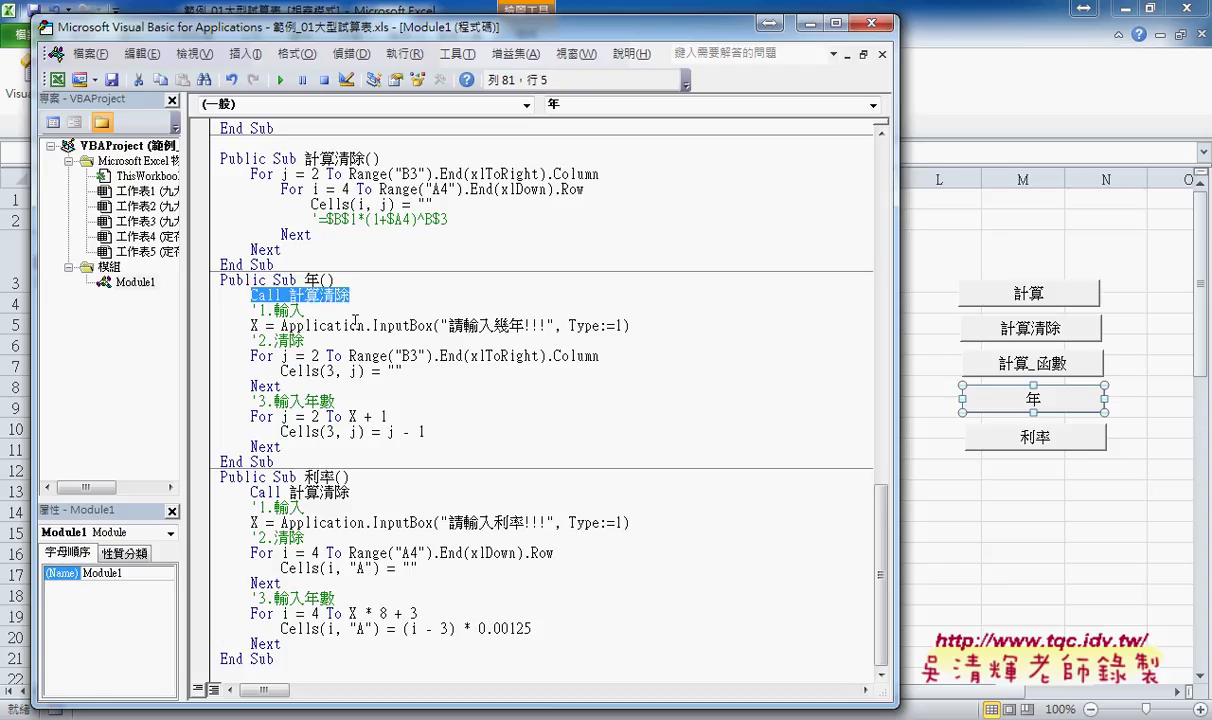
drag(279, 325, 639, 326)
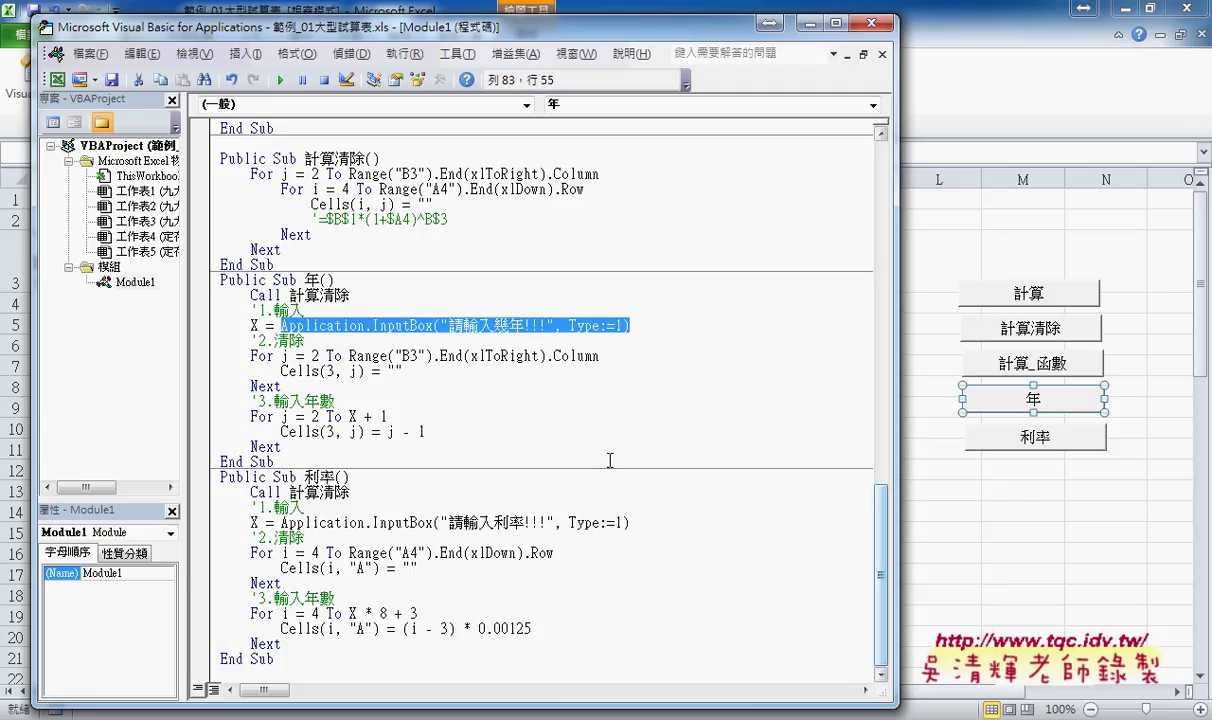
click(298, 355)
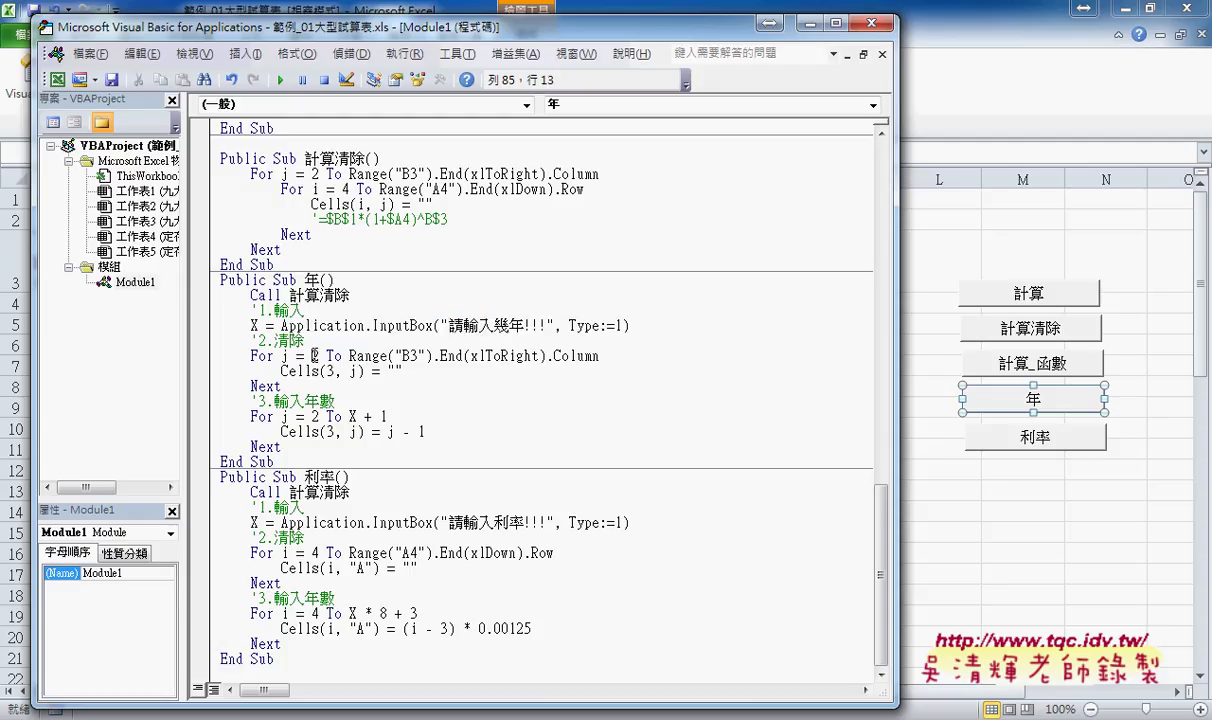
drag(350, 356, 605, 357)
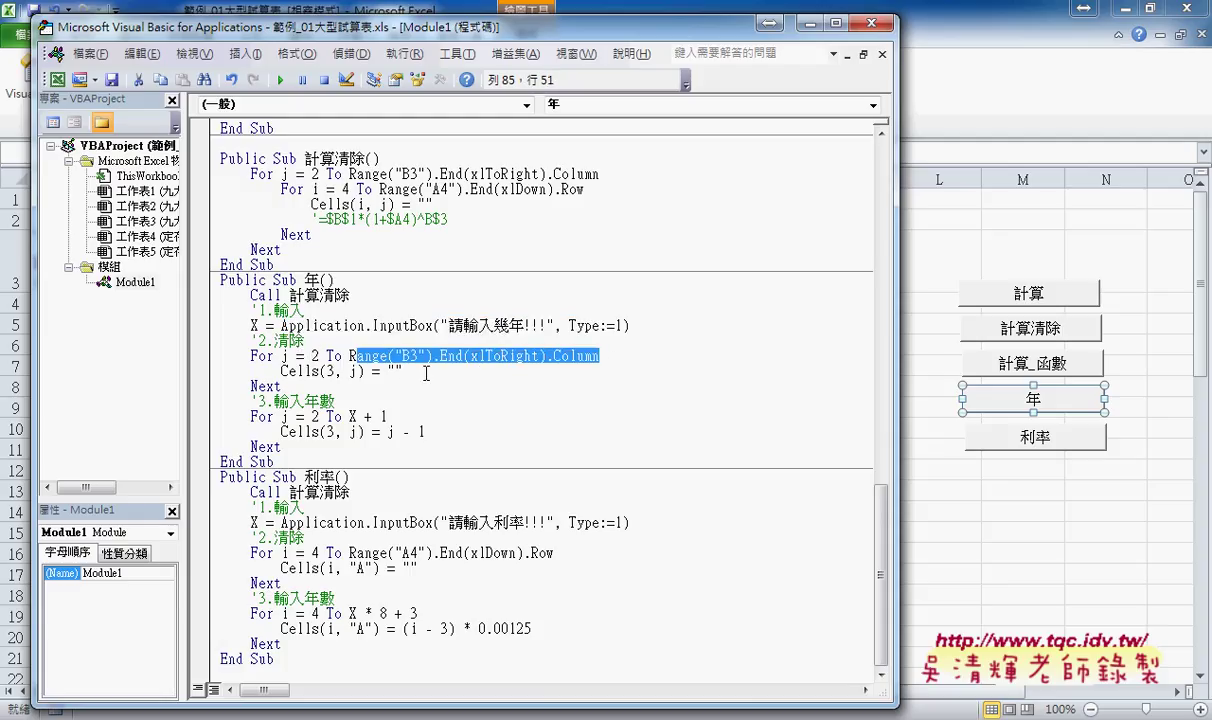
drag(403, 371, 280, 372)
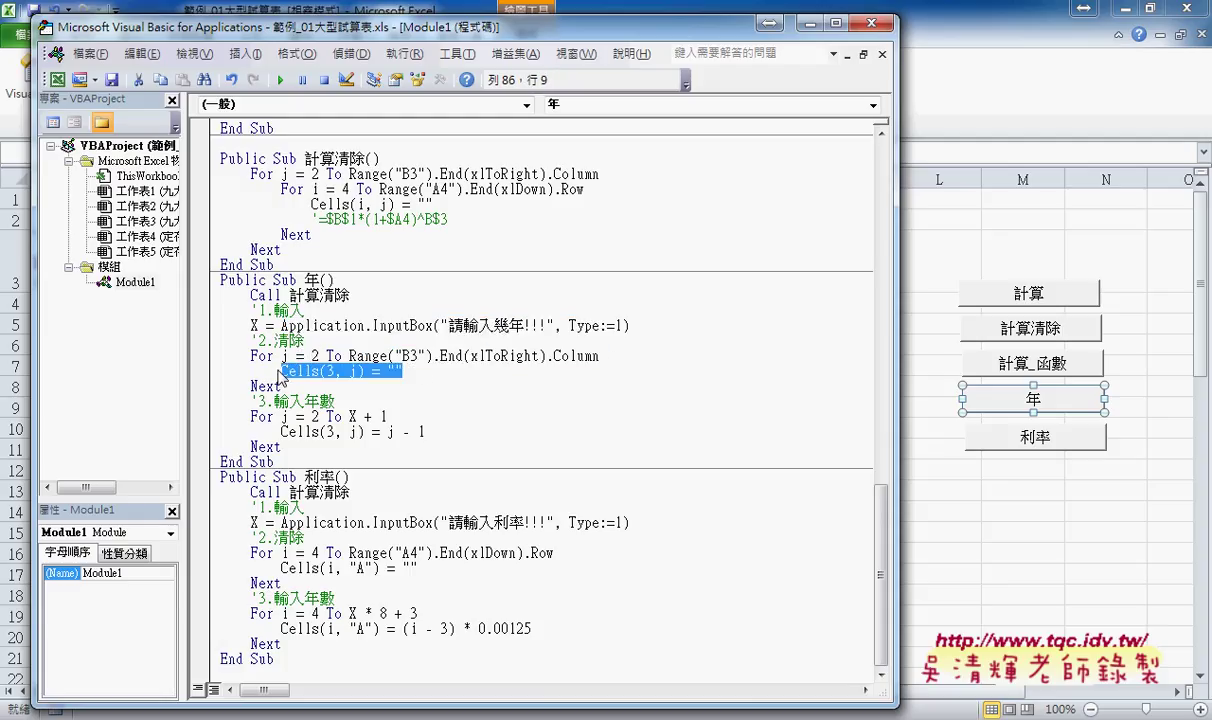
double_click(315, 416)
drag(349, 416, 387, 416)
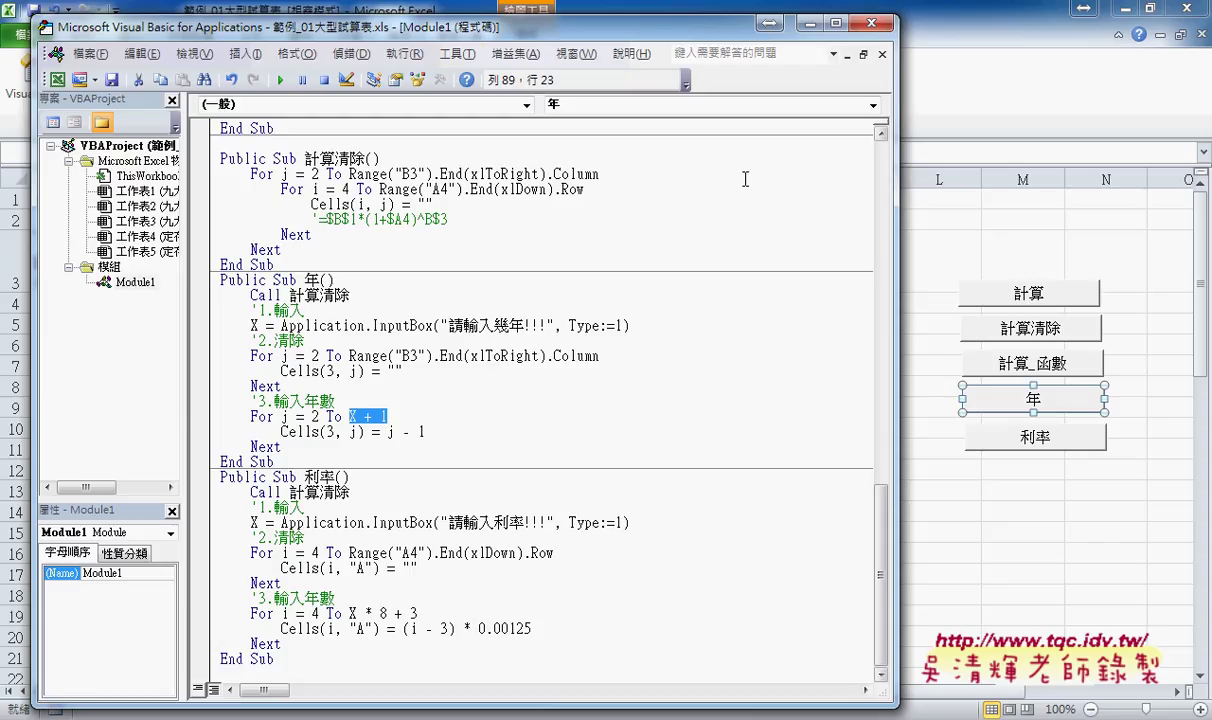
drag(490, 36, 728, 40)
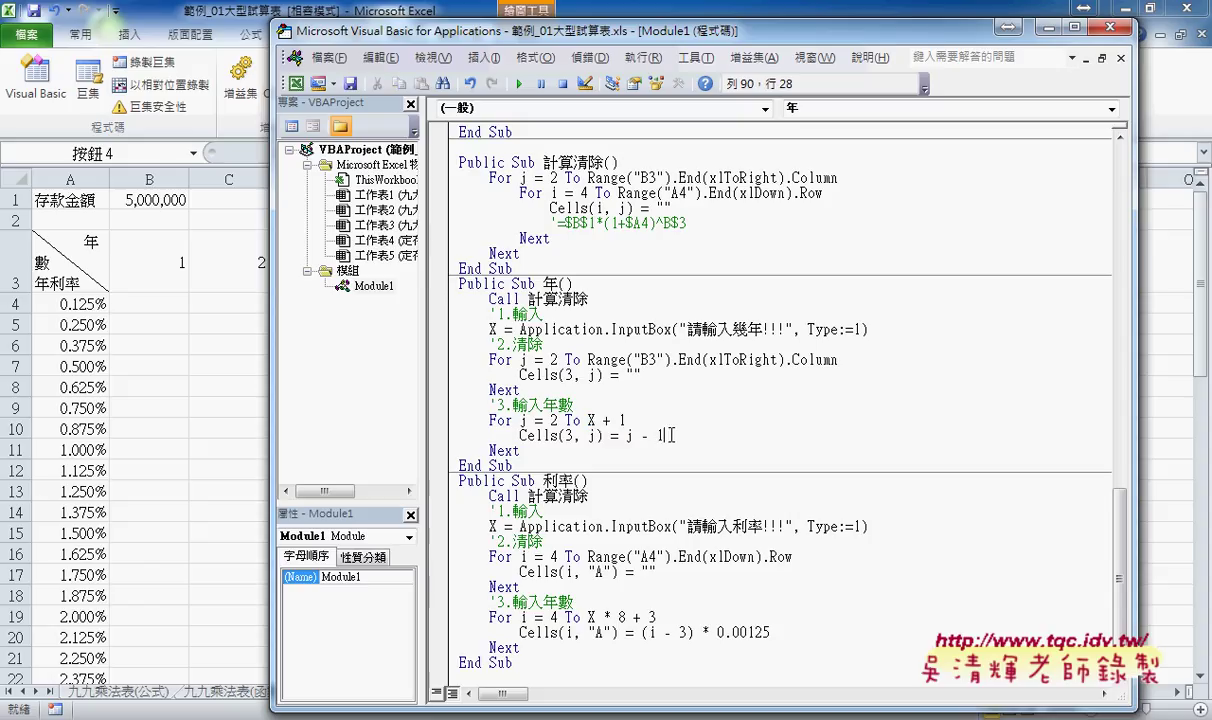
drag(627, 436, 663, 436)
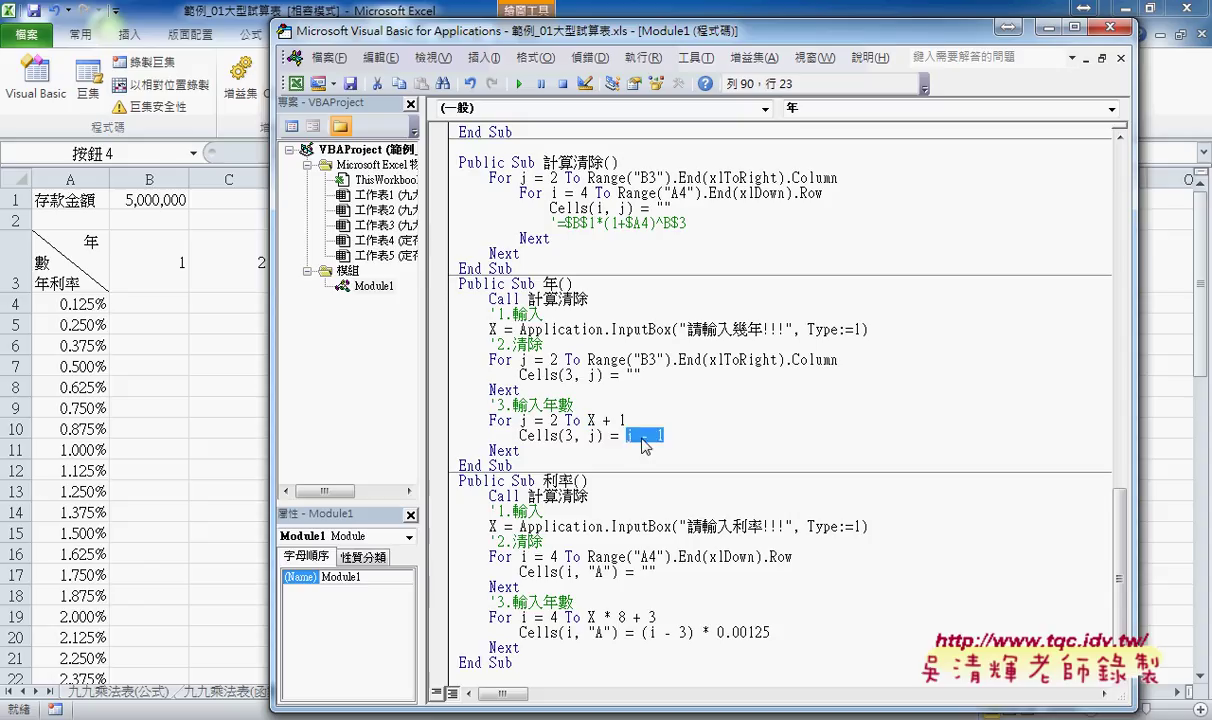
double_click(557, 420)
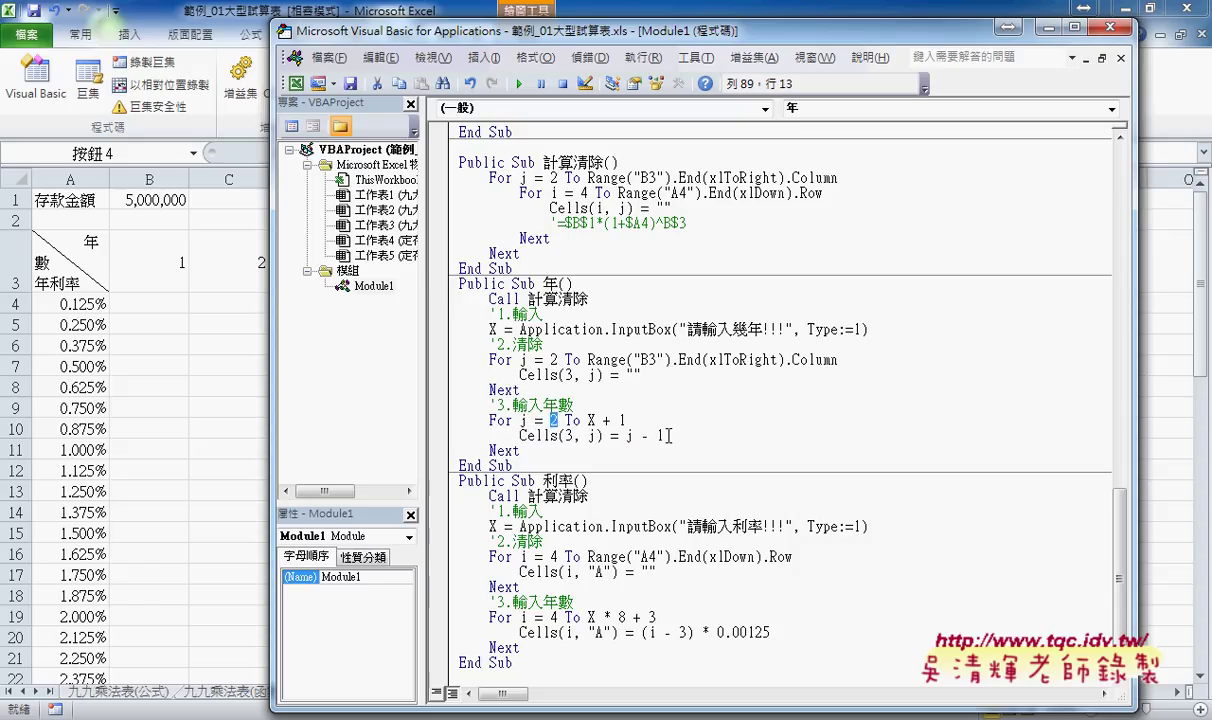
drag(603, 420, 663, 436)
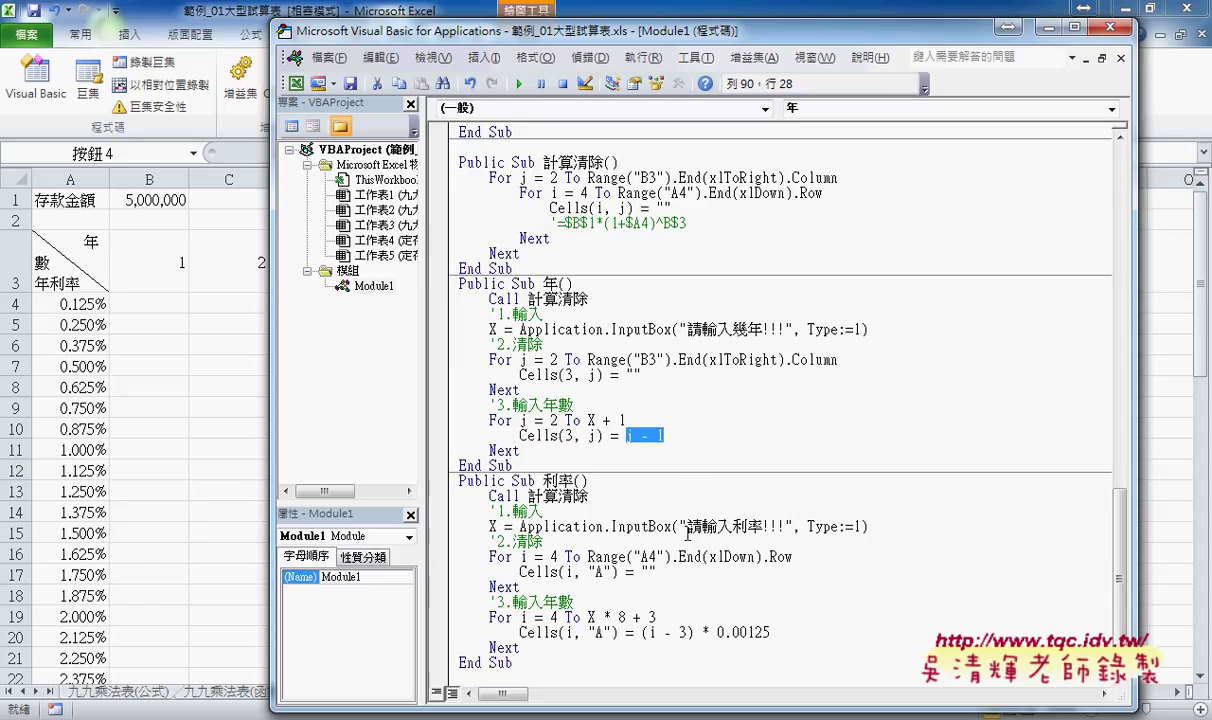
click(200, 445)
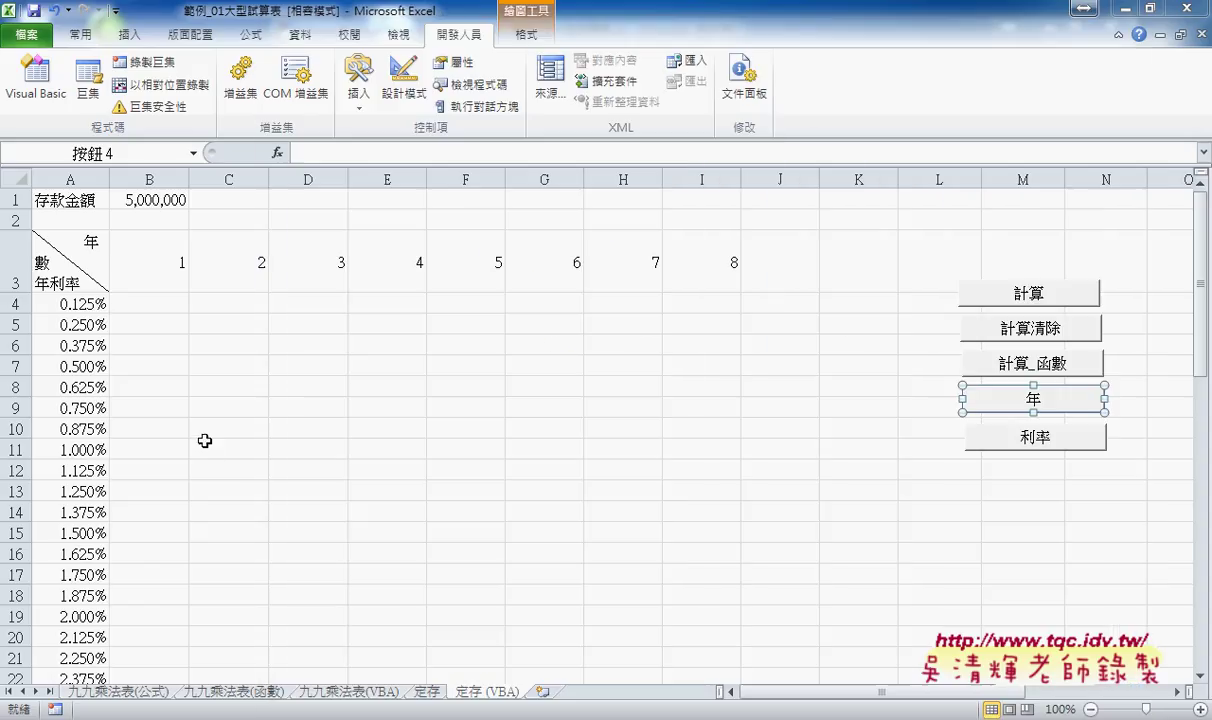
Run the 利率 macro with 2, rebuilding rates from 0.125% to 2.000% in rows 4–19
click(1005, 440)
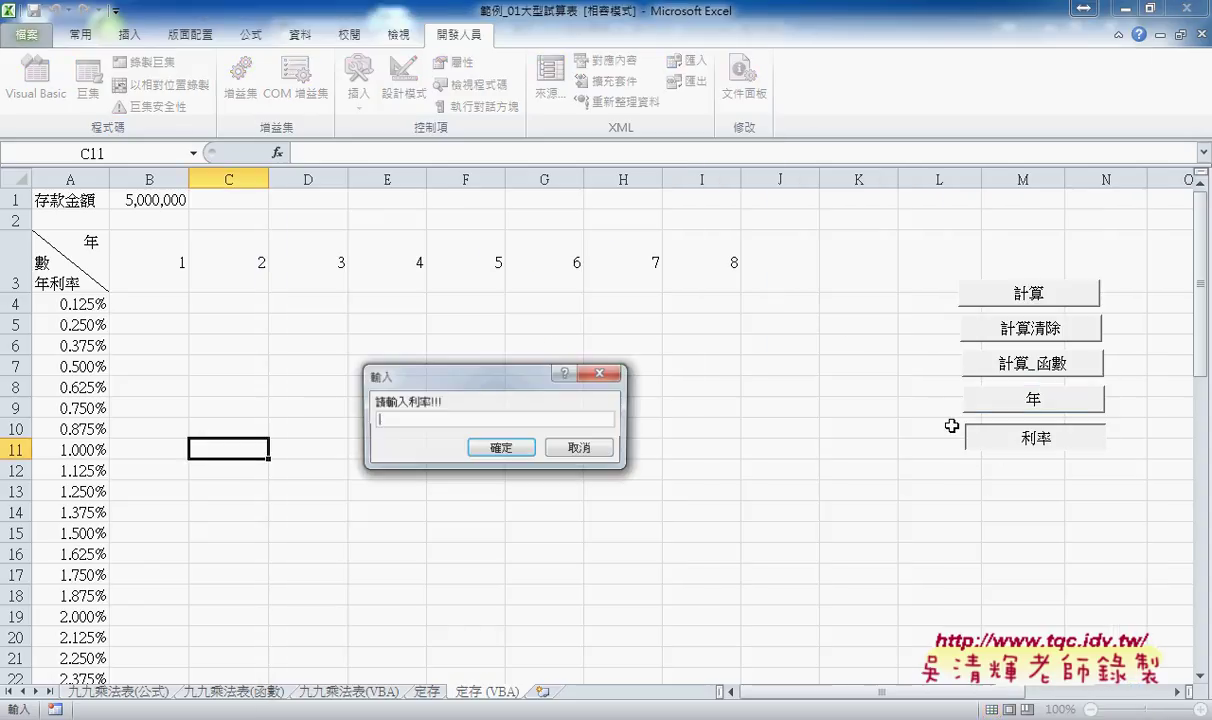
text(2)
click(494, 450)
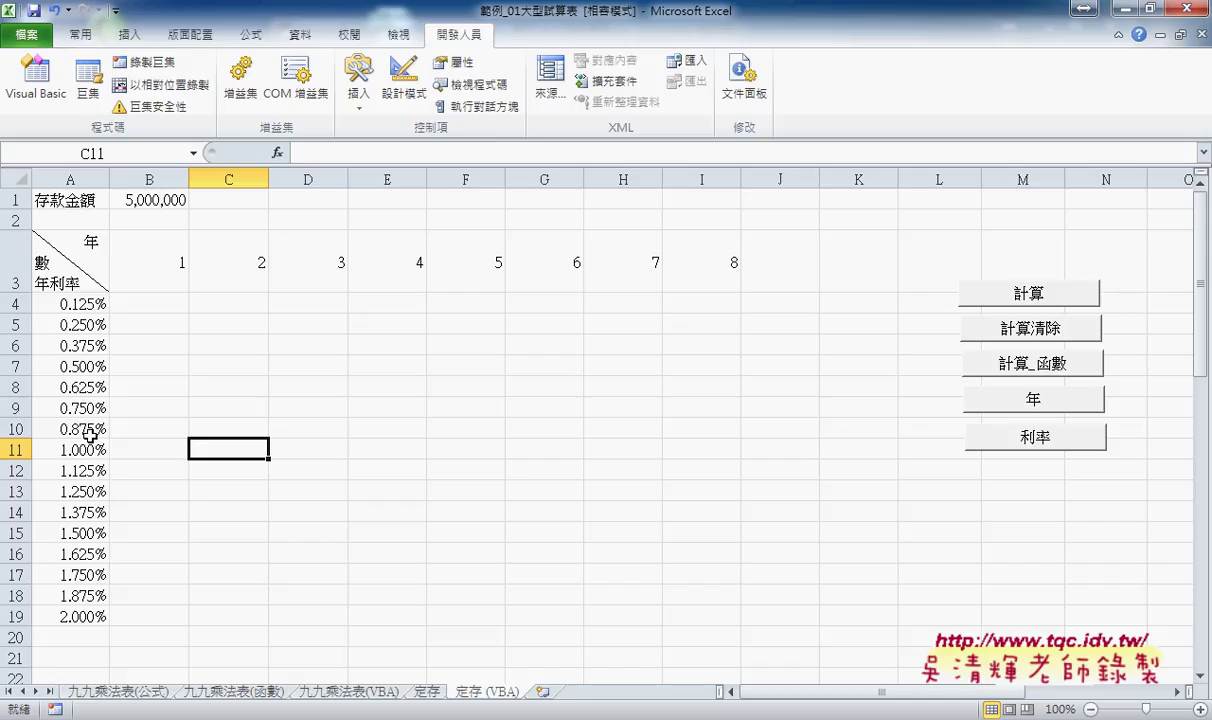
Open the 利率 button's macro through 指定巨集 and 編輯 in the VBA editor
right_click(1002, 436)
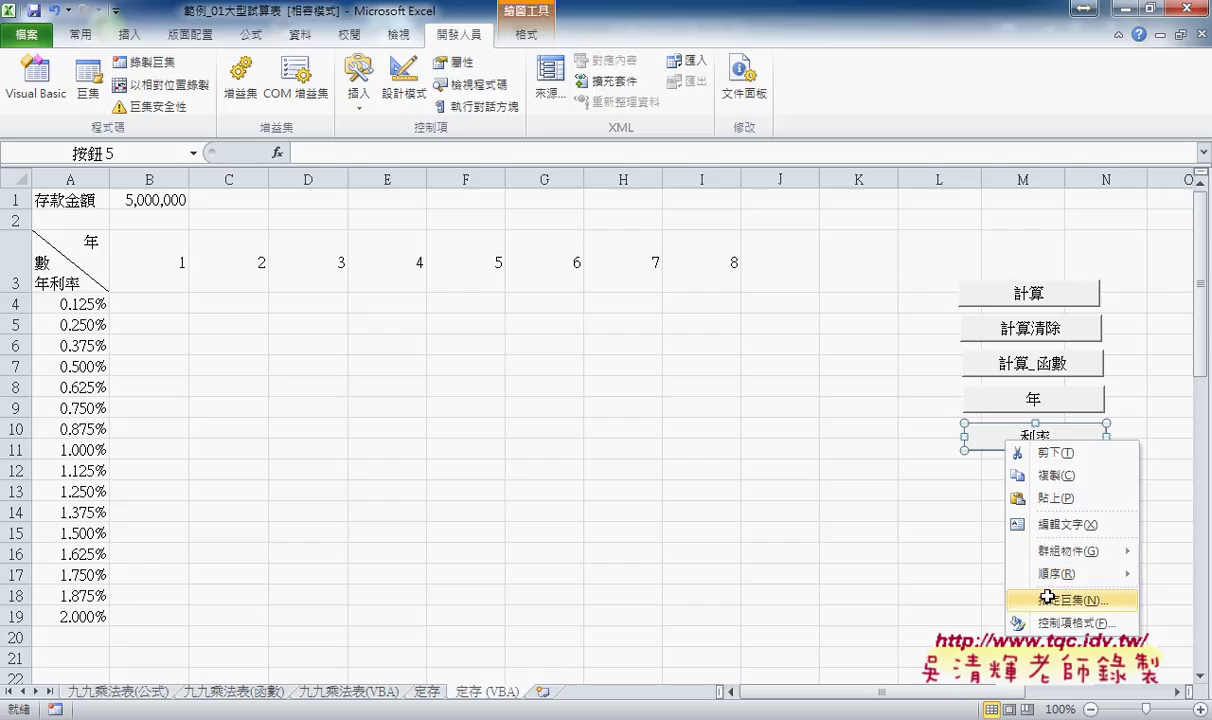
click(1047, 598)
click(1160, 392)
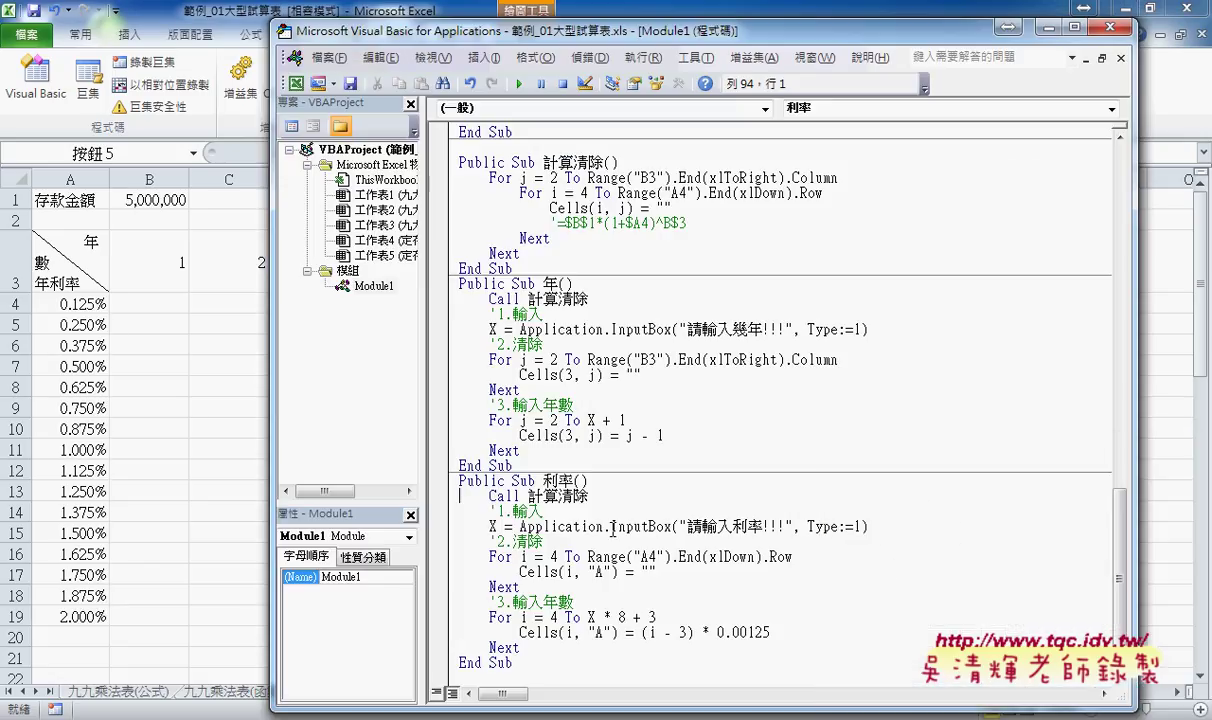
Highlight the rate InputBox call, the column A clearing loop, the X * 8 + 3 end value and the i - 3 term
drag(588, 495, 430, 495)
click(866, 527)
drag(866, 527, 510, 527)
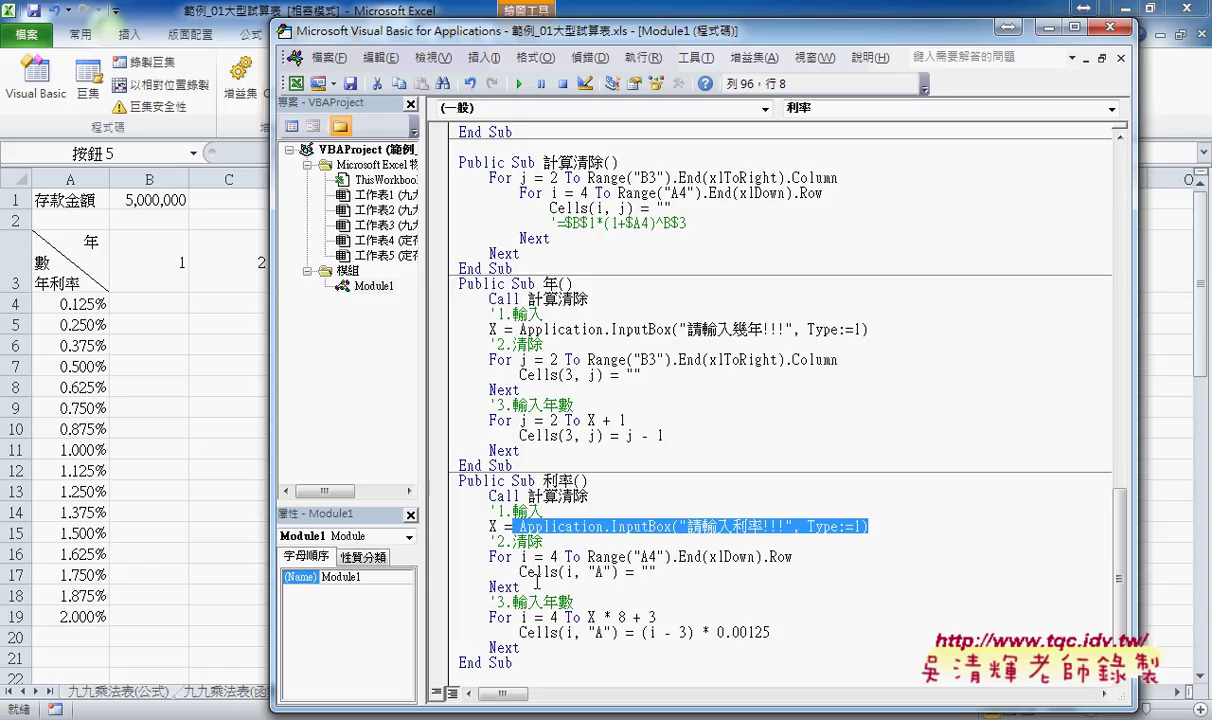
drag(537, 582, 458, 556)
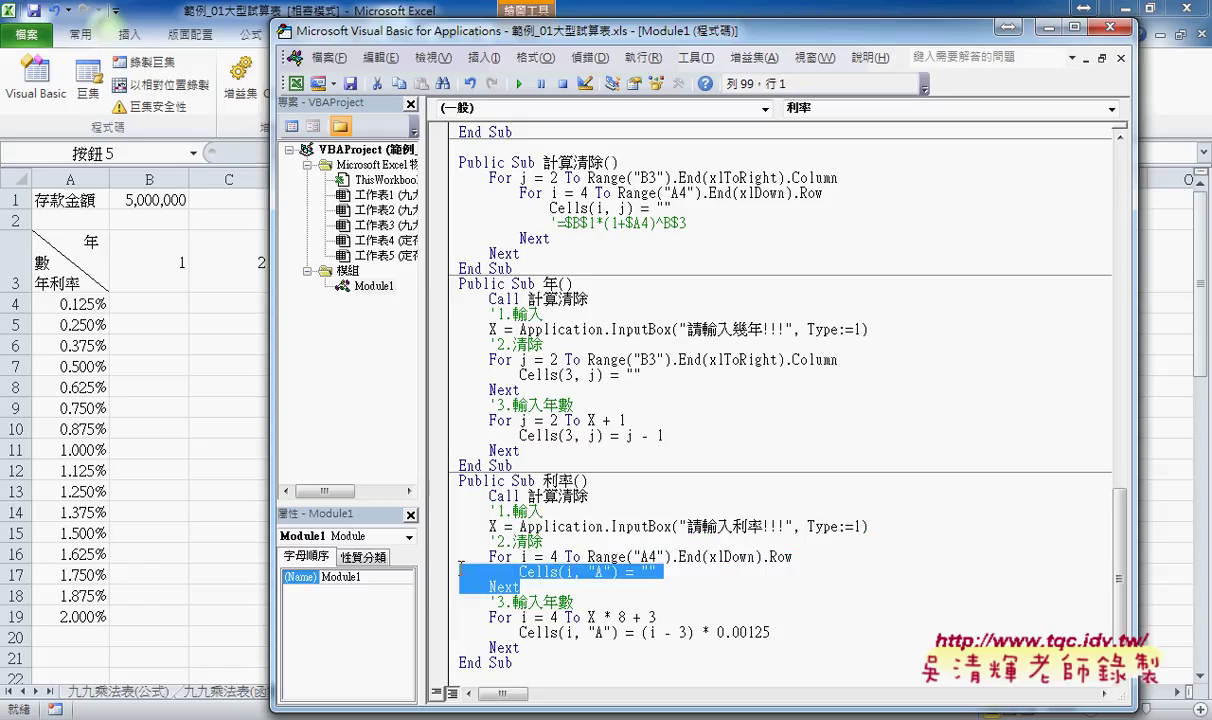
click(619, 618)
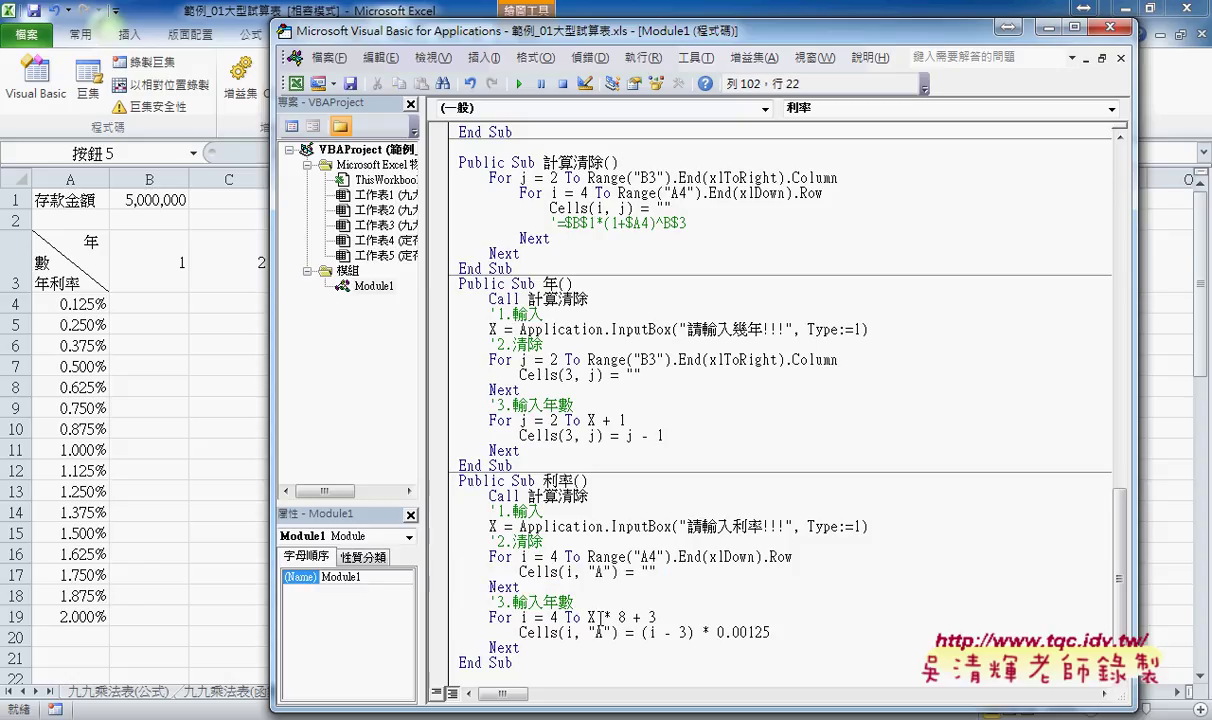
drag(580, 618, 629, 618)
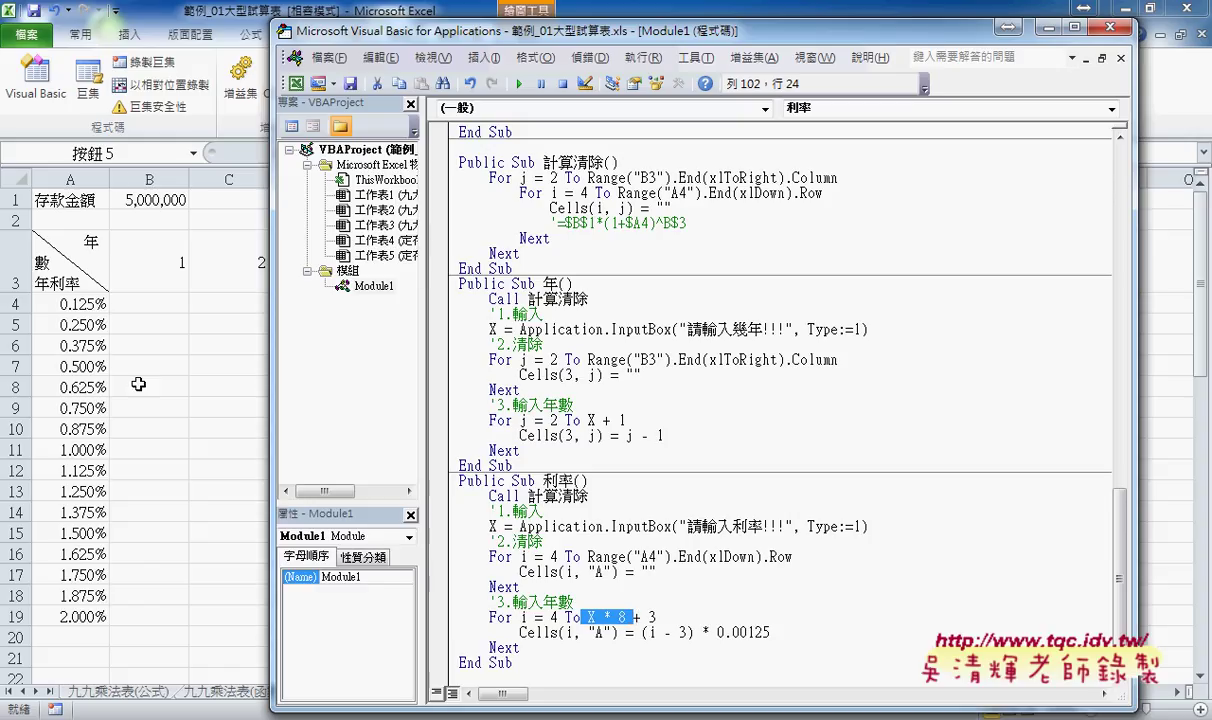
drag(633, 618, 656, 618)
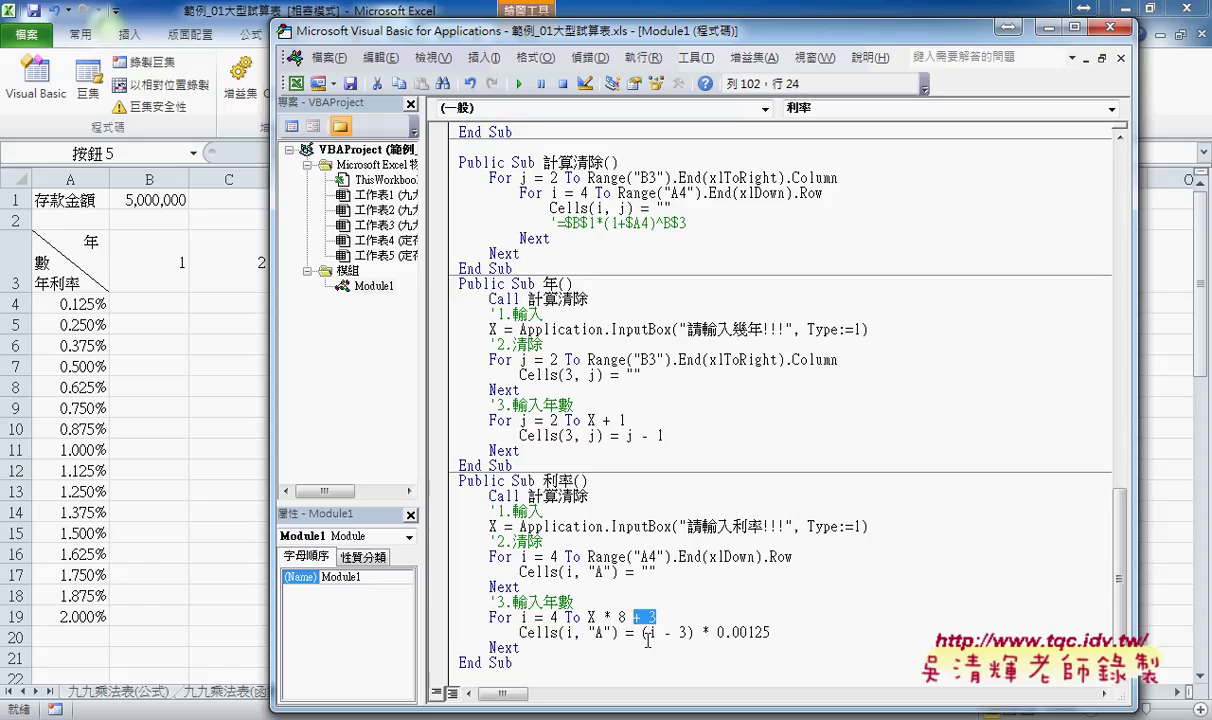
click(557, 617)
drag(641, 632, 697, 636)
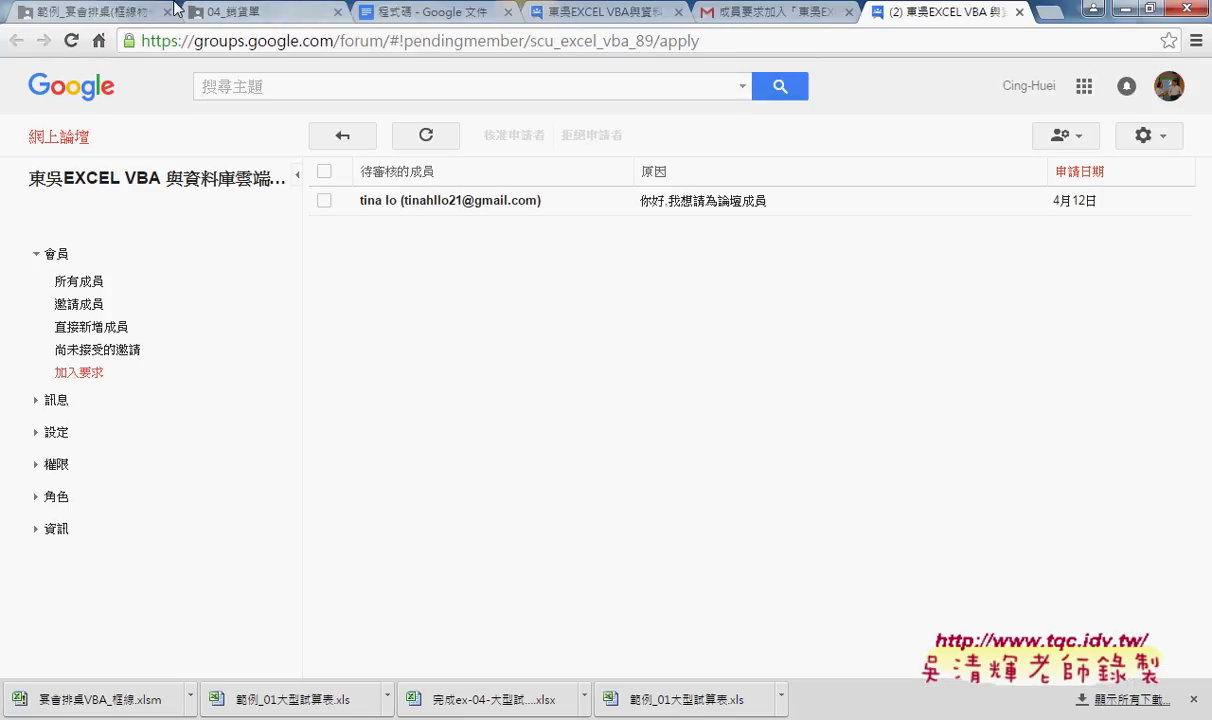
Switch to the Google Drive tab and go up to the EXCEL VBA與資料庫雲端設計(初階)(89) course folder
click(125, 12)
click(230, 165)
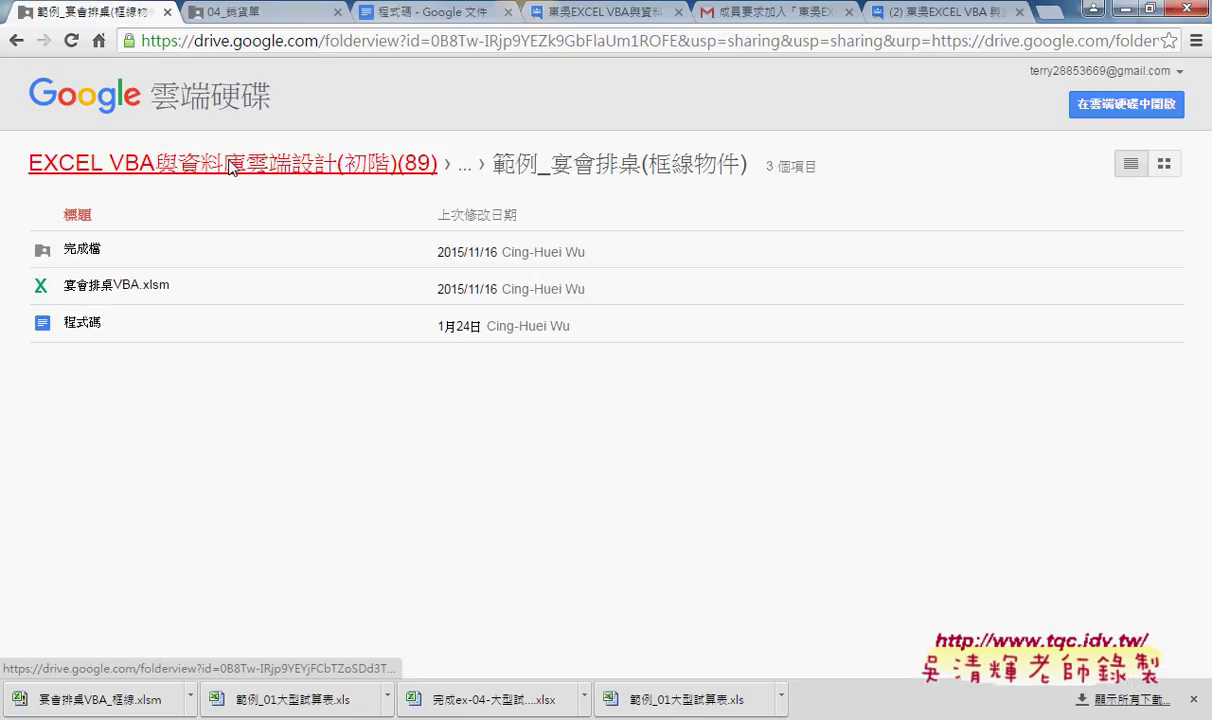